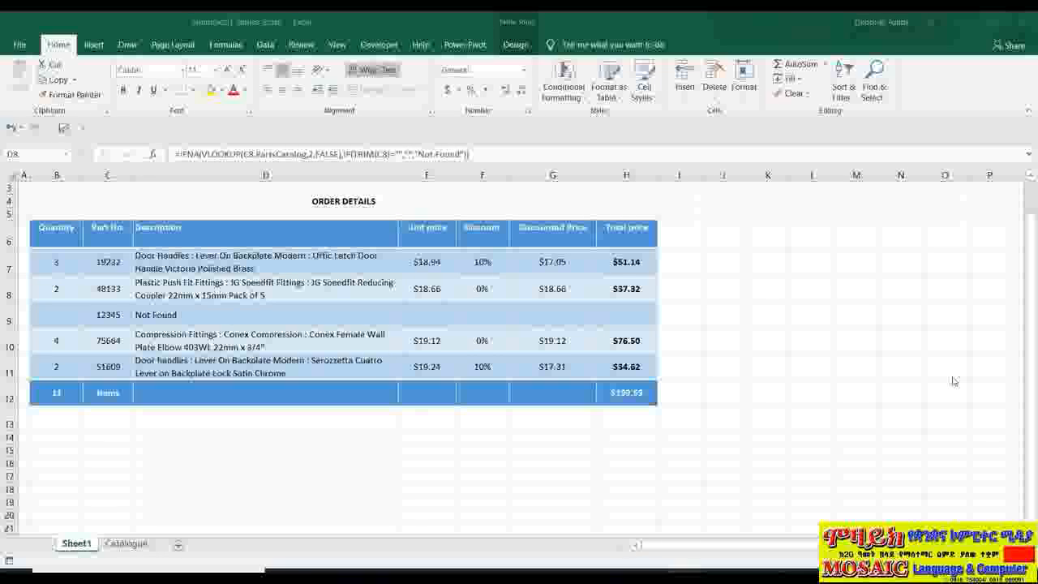
# - Inspect the formulas in the order table, covering the description, discount and discounted price cells of the last item row
pyautogui.click(552, 341)
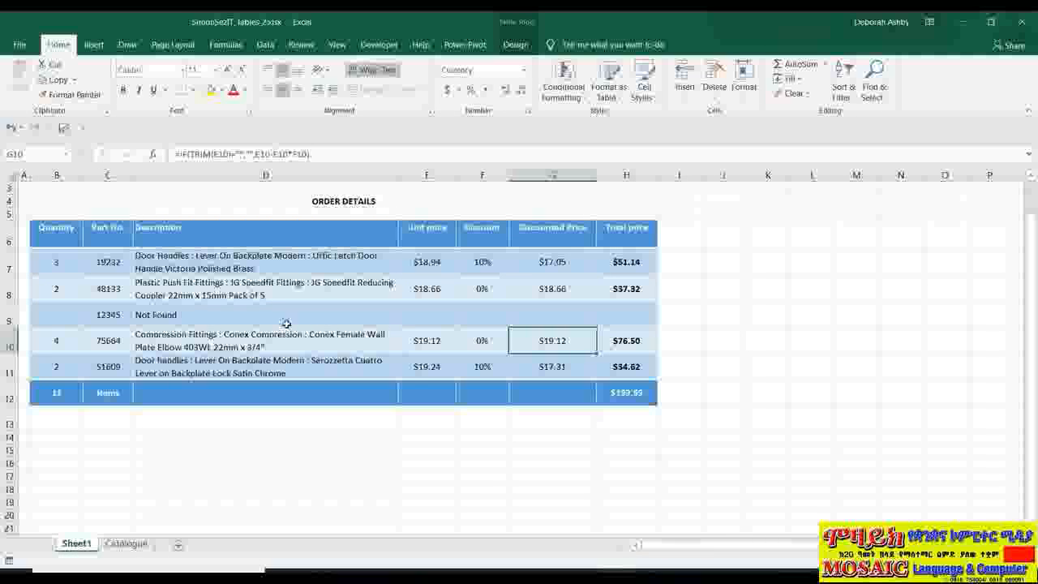
pyautogui.click(112, 366)
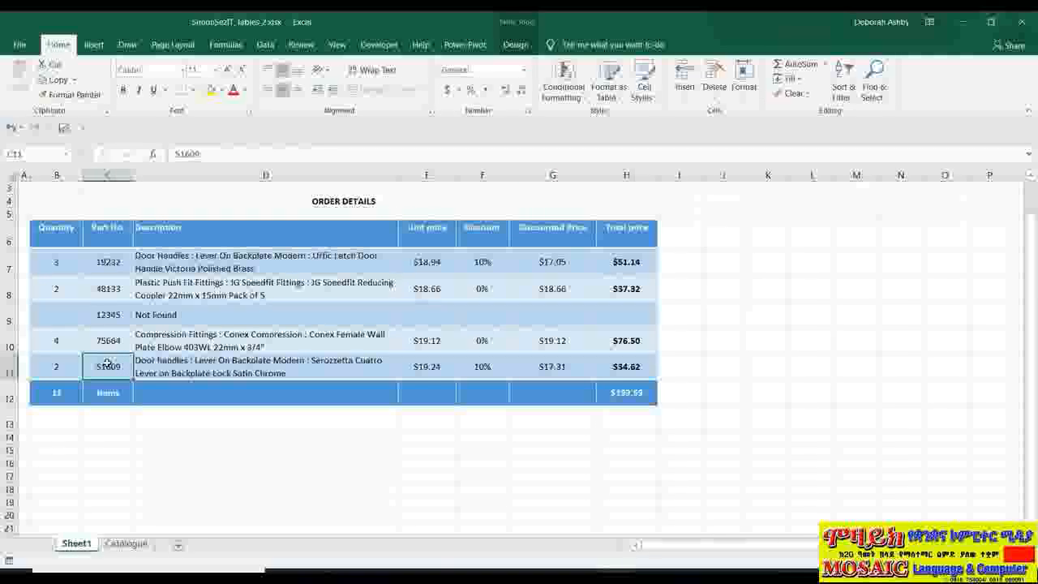
pyautogui.click(206, 369)
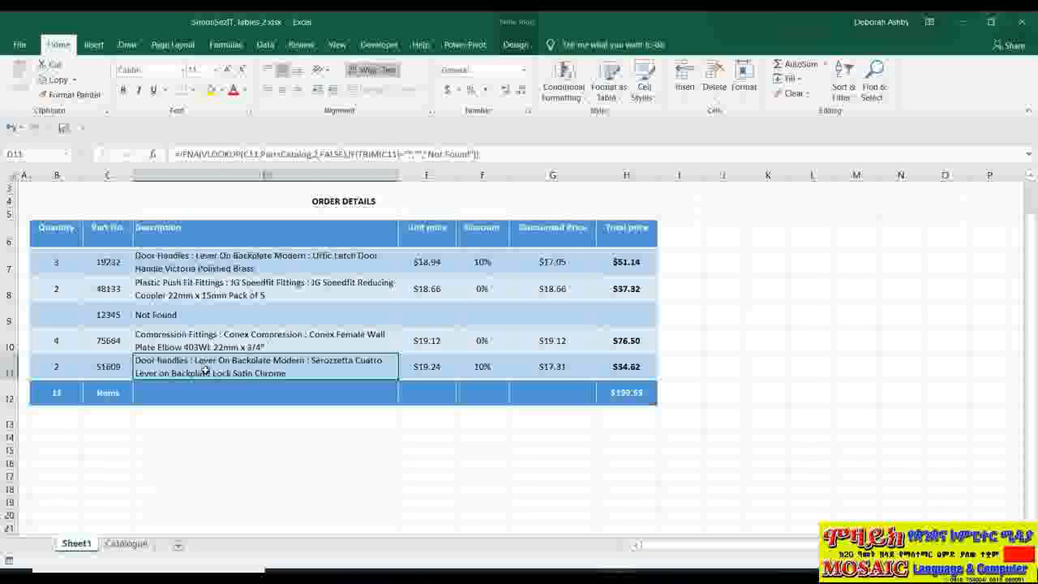
pyautogui.press('Right')
pyautogui.press('Right')
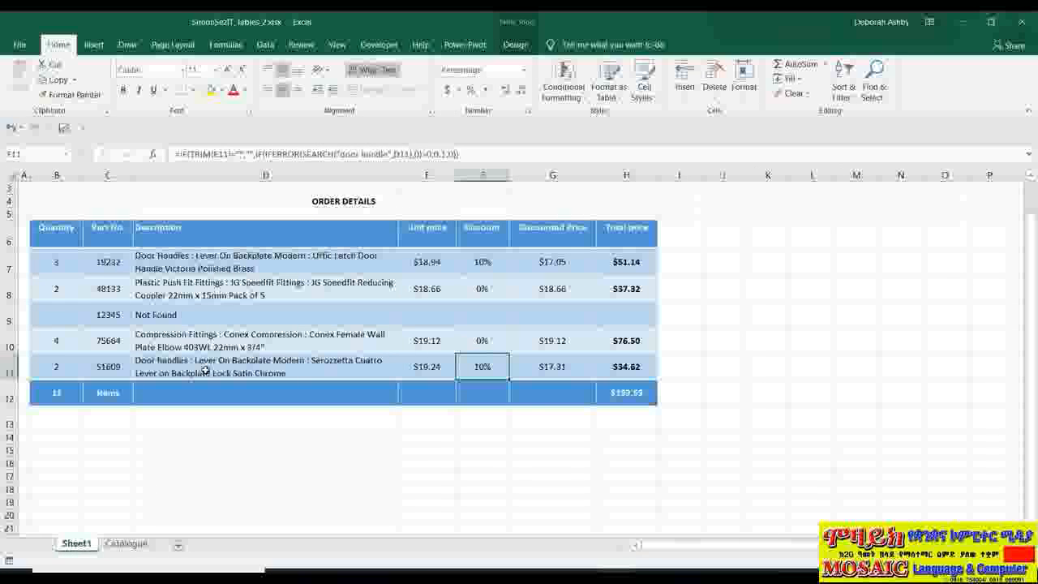
pyautogui.press('Right')
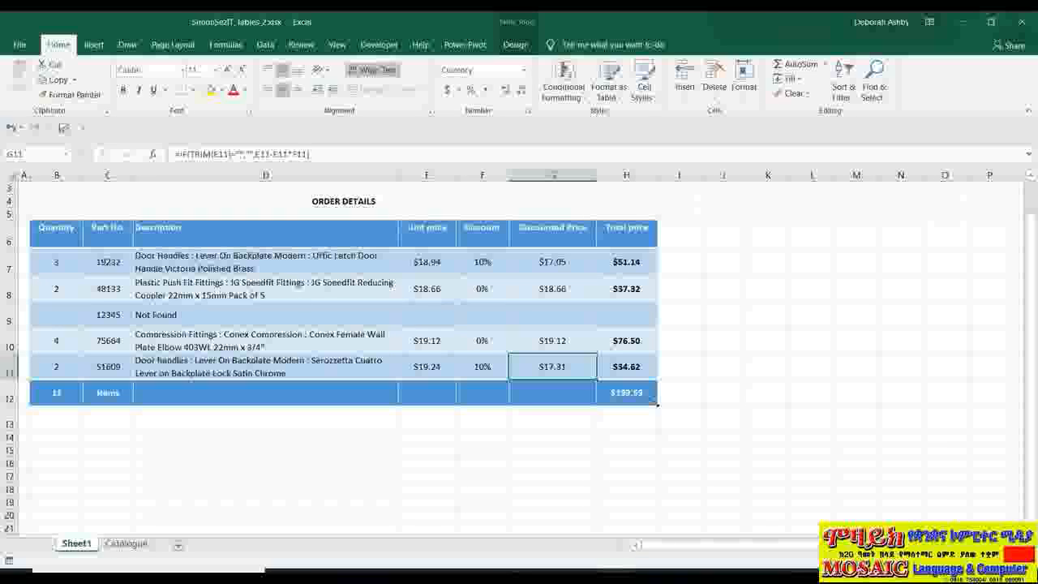
# - Extend the order table down by one row and check the formulas copied into the new row 12
pyautogui.moveTo(657, 403); pyautogui.dragTo(661, 431)
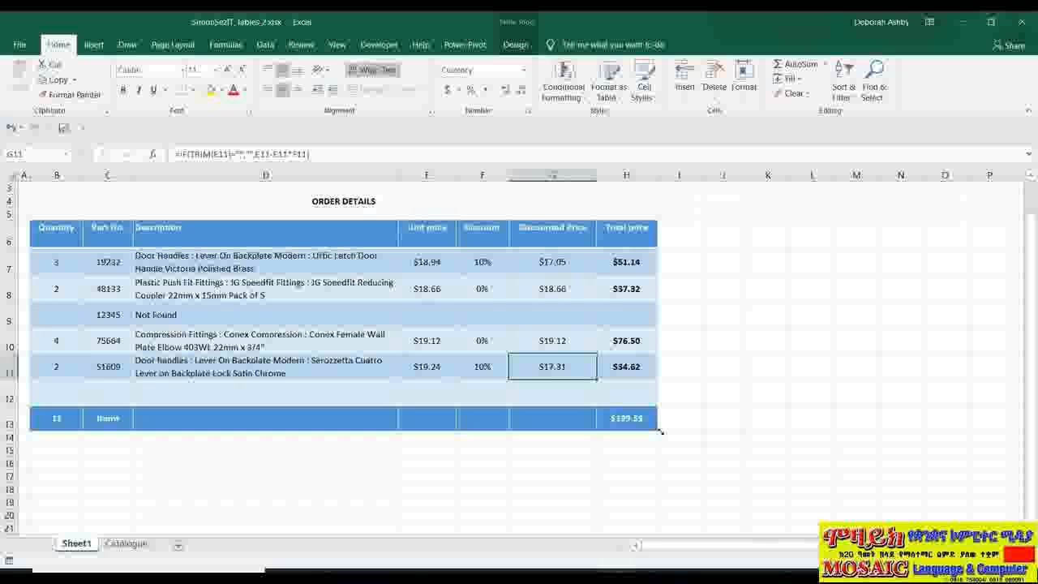
pyautogui.click(97, 396)
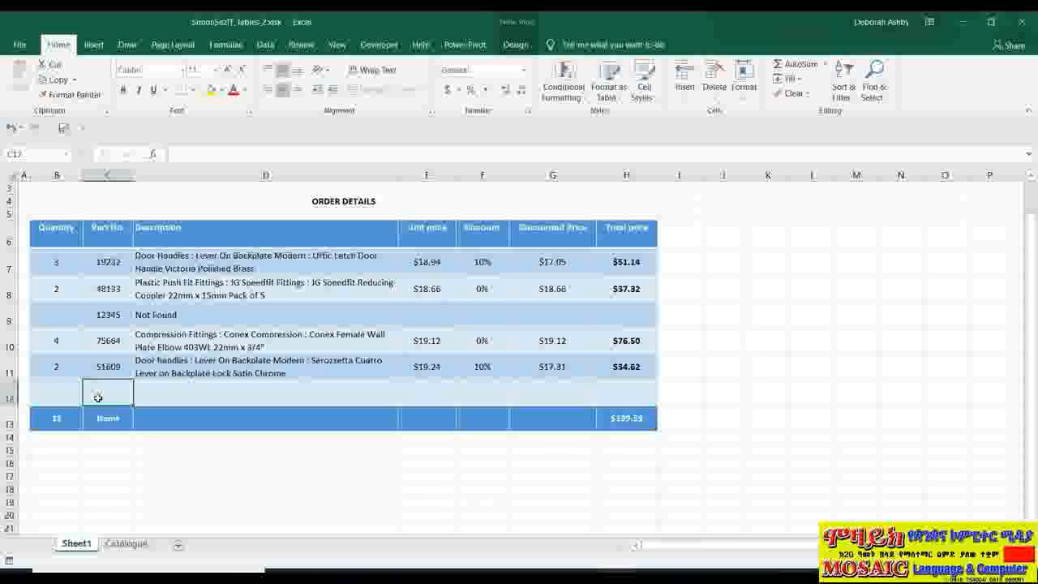
pyautogui.click(184, 397)
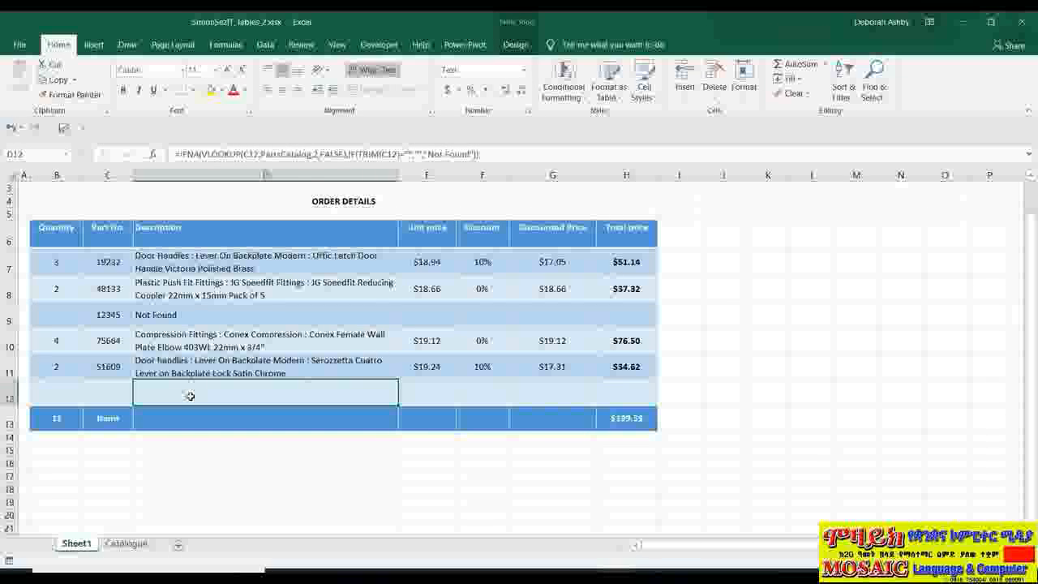
pyautogui.click(427, 399)
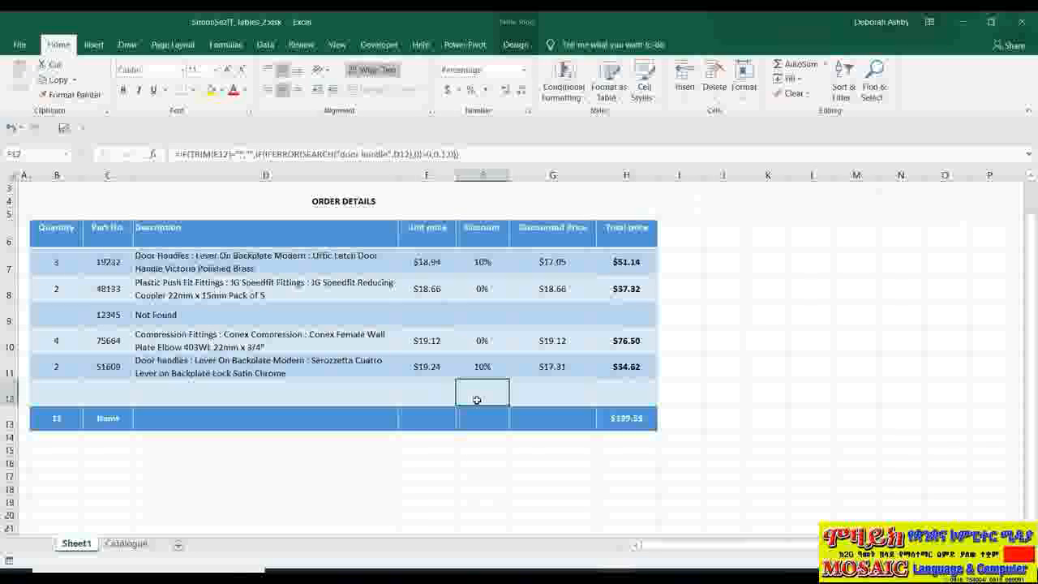
pyautogui.click(623, 397)
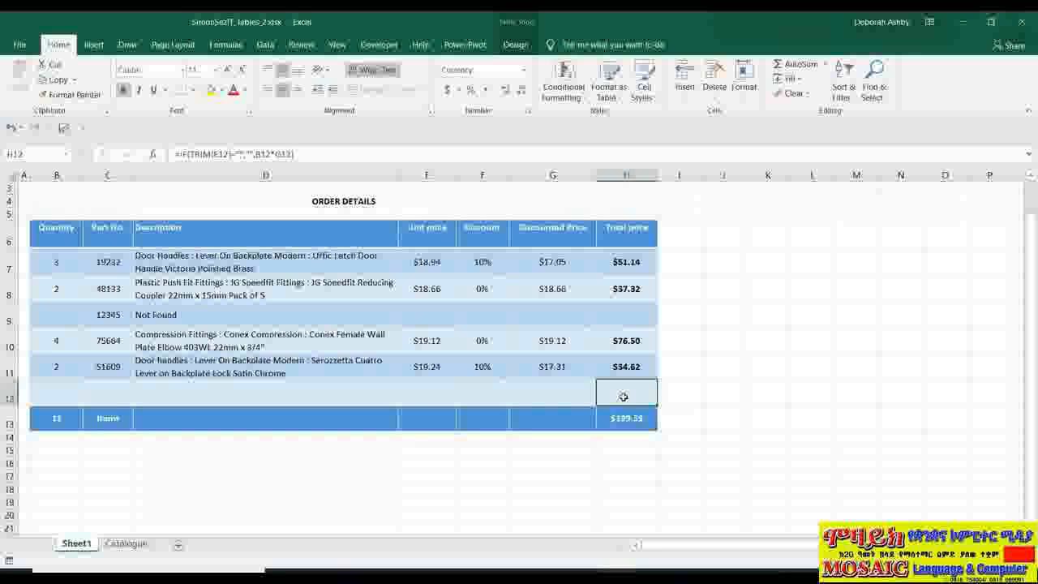
# - Add another table row after the Total price cell in row 12
pyautogui.press('Tab')
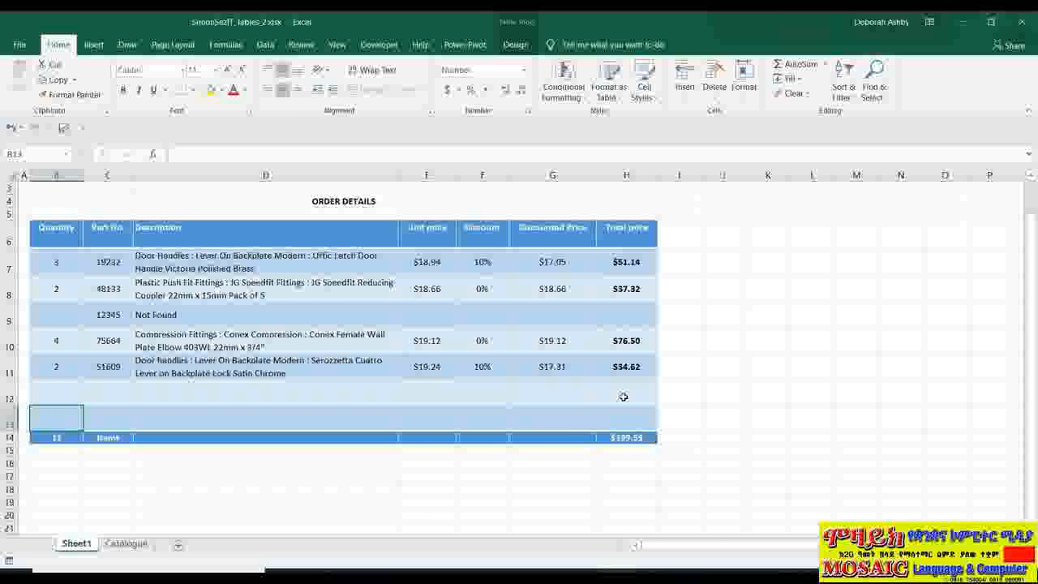
pyautogui.press('Right')
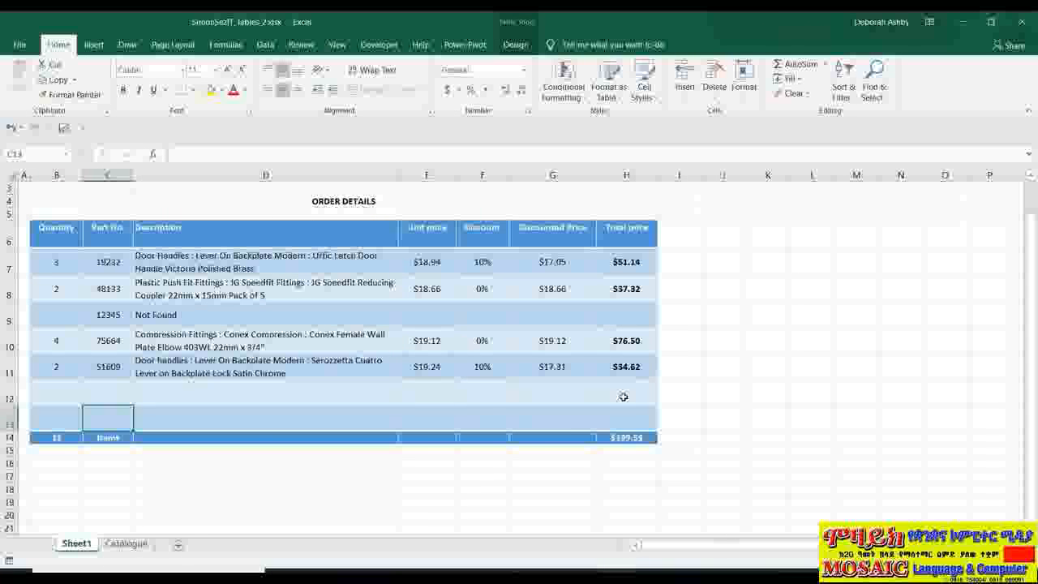
pyautogui.press('Right')
# - Turn off the Total Row for the order table
pyautogui.press('Down')
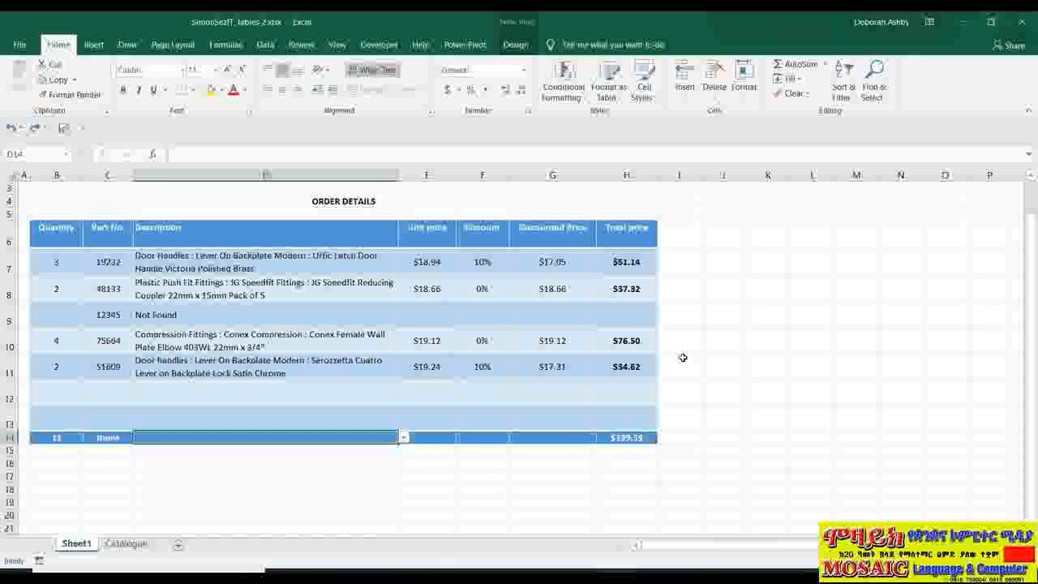
pyautogui.click(515, 44)
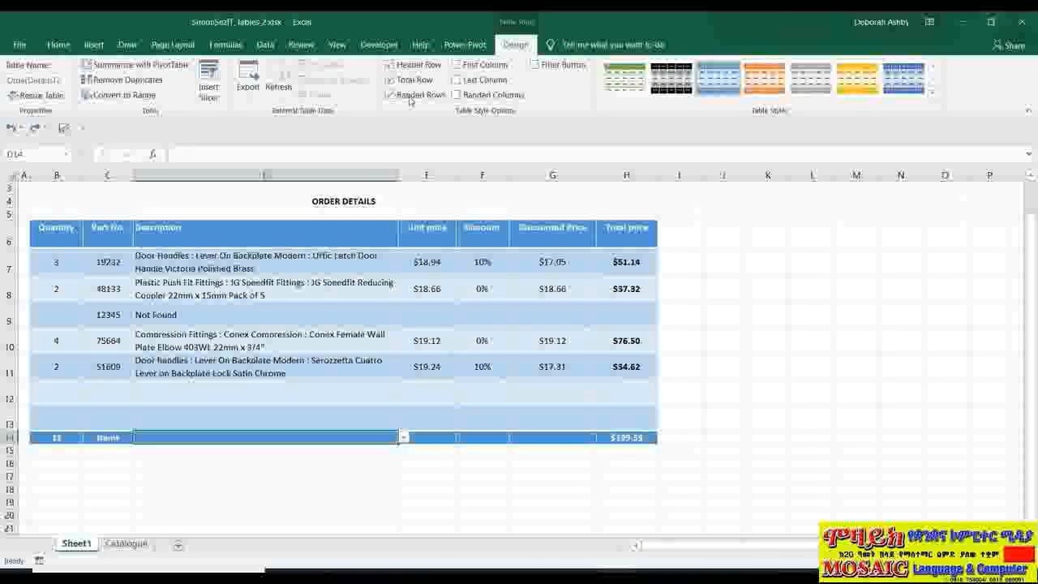
pyautogui.click(402, 80)
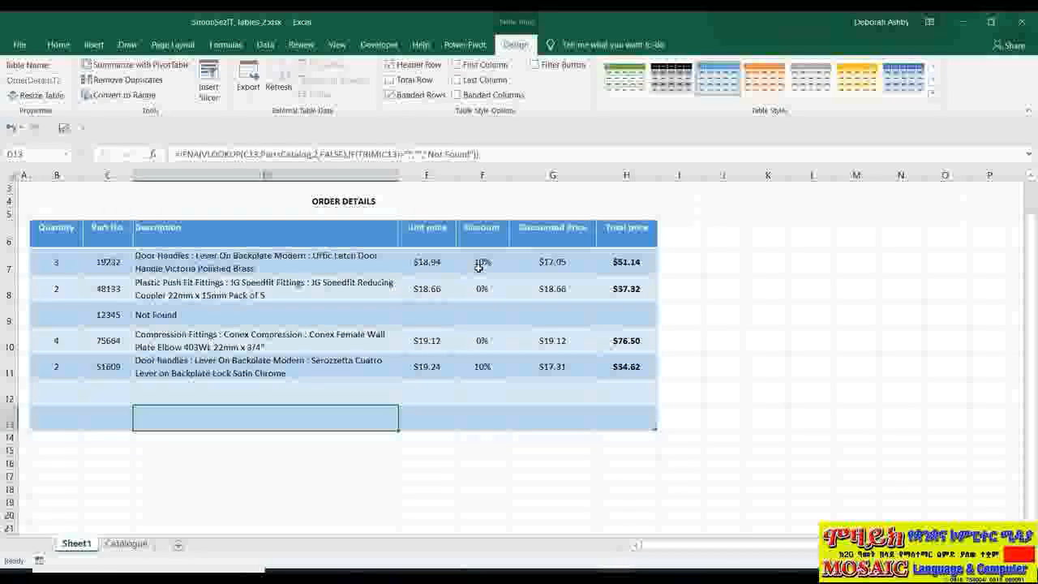
# - Enter a quantity of 2 in B14, directly beneath the table, to expand the table automatically
pyautogui.click(58, 437)
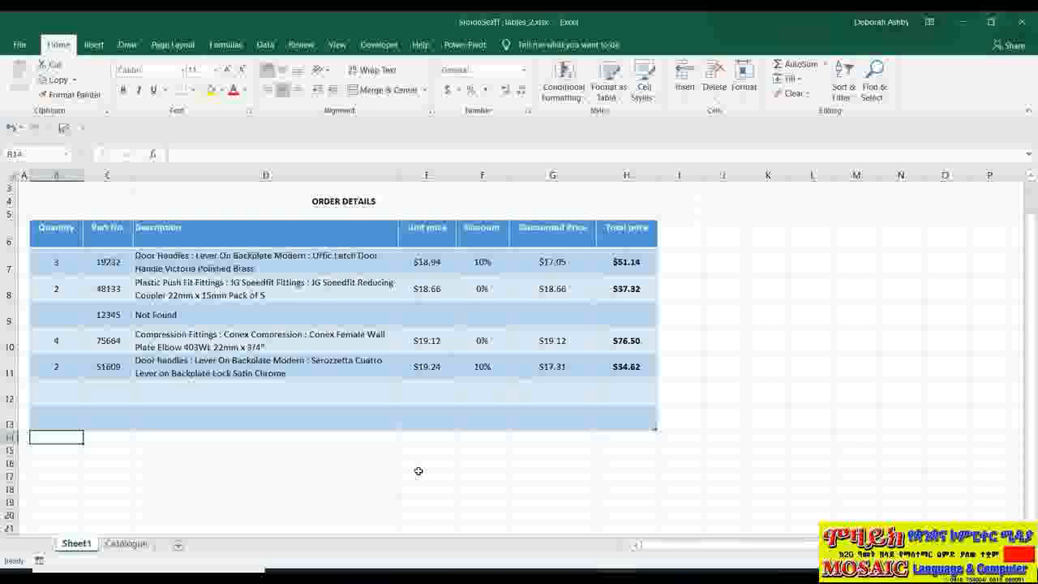
pyautogui.write('2')
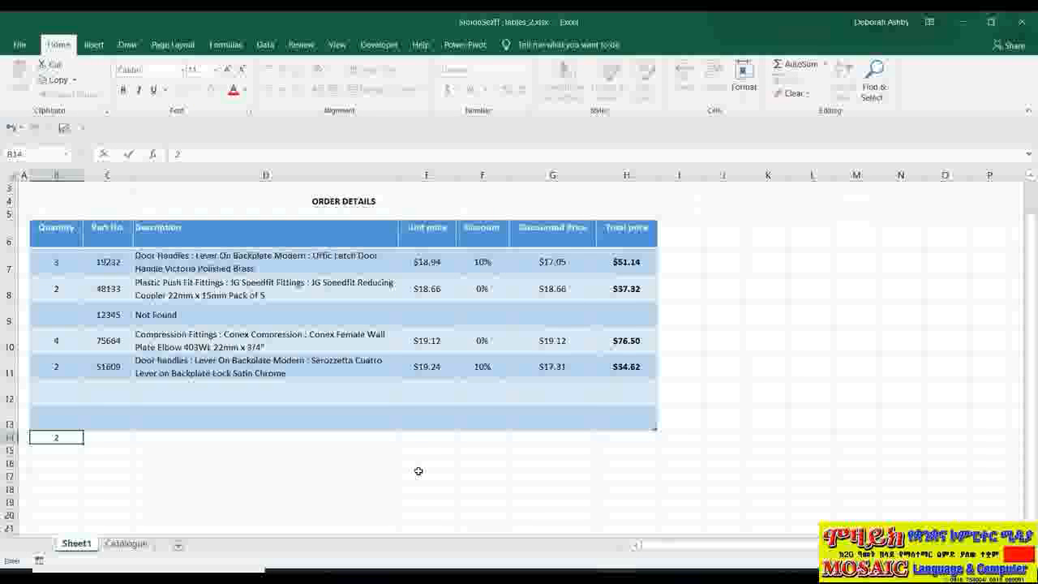
pyautogui.press('Tab')
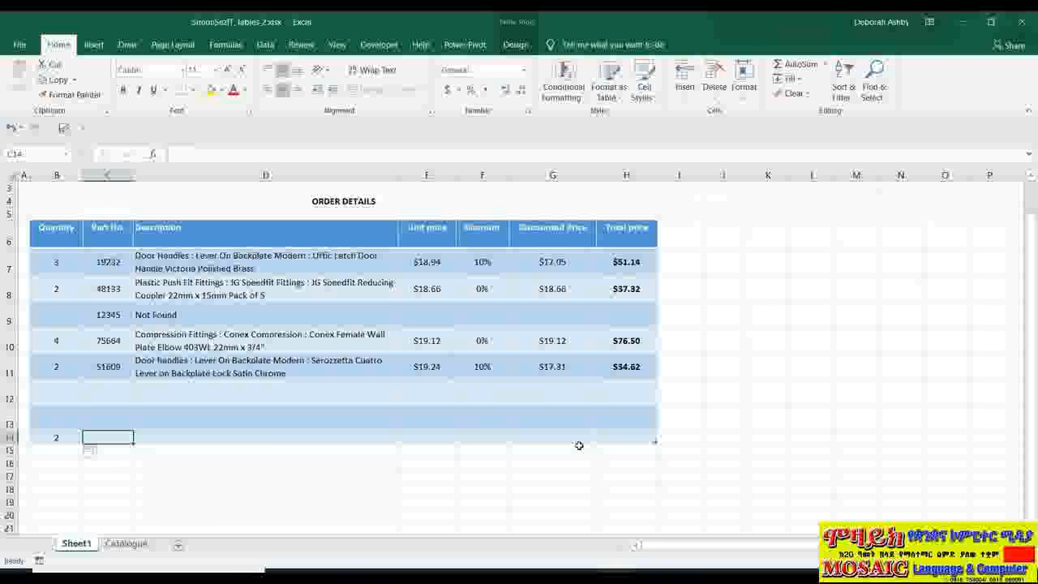
# - Review the AutoFormat As You Type settings for table auto-expansion in the AutoCorrect options, and close them
pyautogui.click(99, 453)
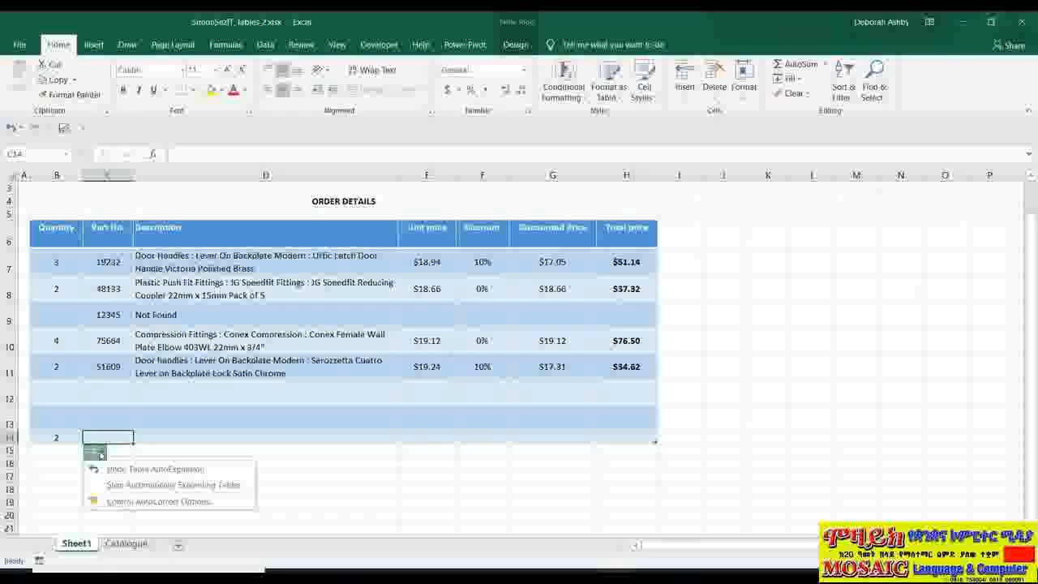
pyautogui.click(156, 507)
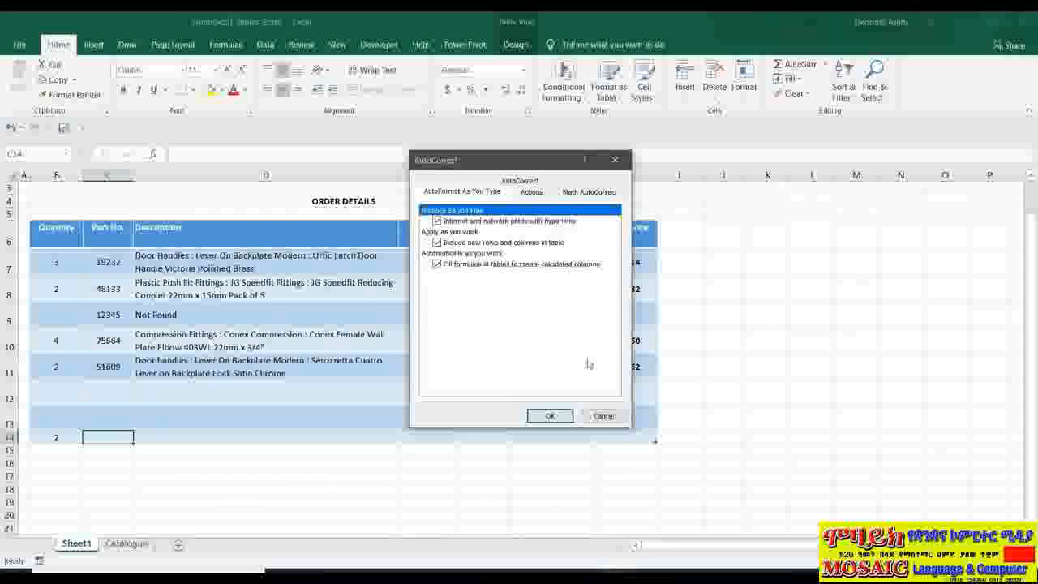
pyautogui.click(613, 427)
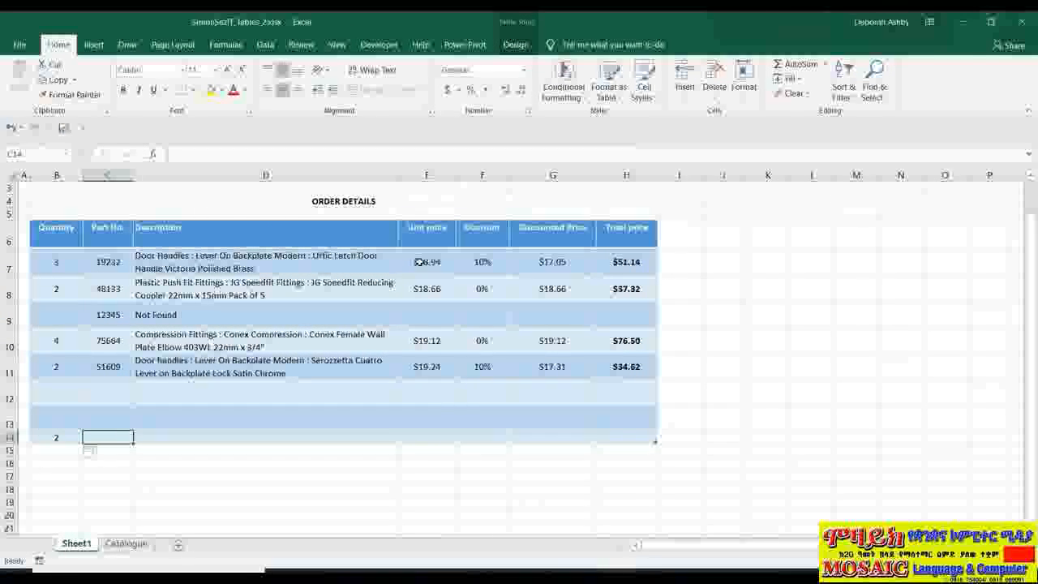
# - Clear the quantity in B14 and turn the table's Total Row back on
pyautogui.hotkey('ctrl', 'a')
pyautogui.hotkey('ctrl', 'a')
pyautogui.click(63, 438)
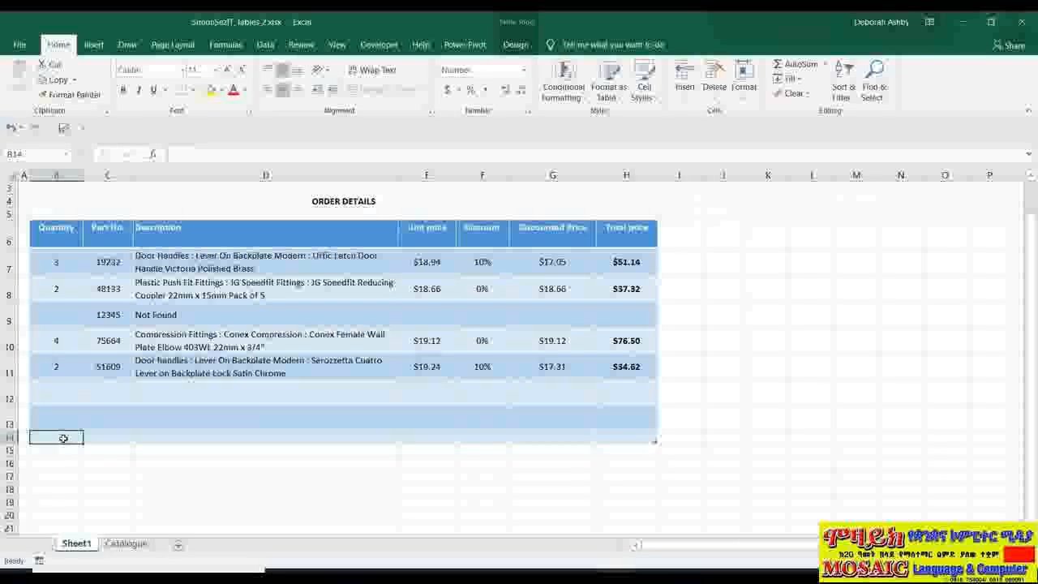
pyautogui.click(515, 45)
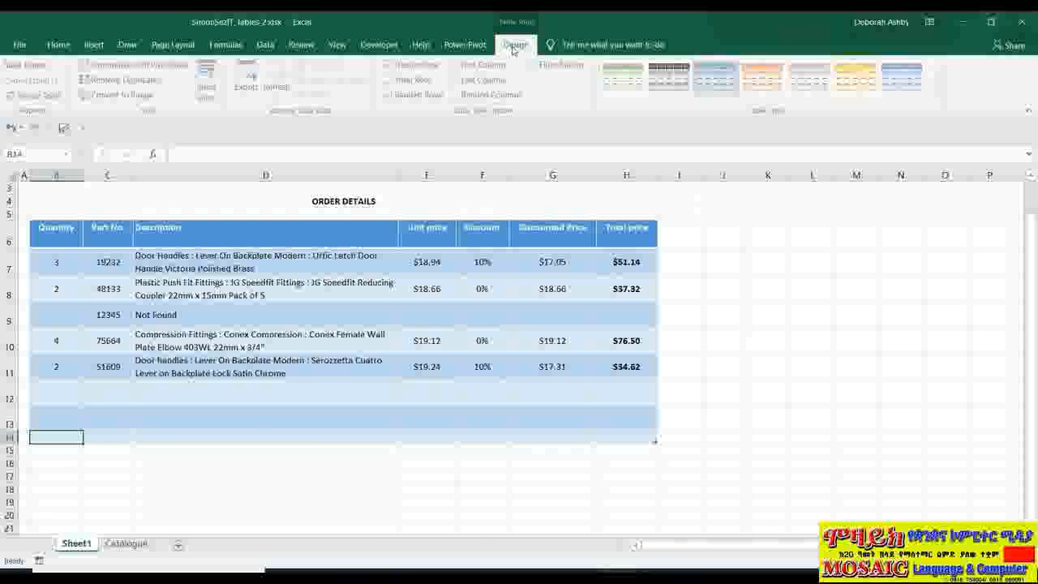
pyautogui.click(389, 81)
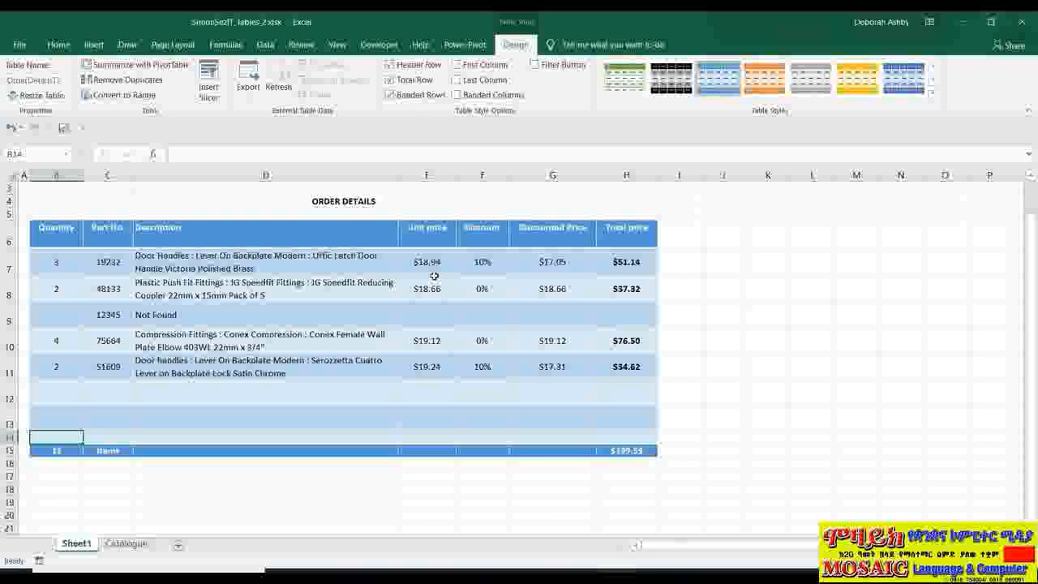
# - Insert a table row above row 13, and view the Resize Table range setting without changing it
pyautogui.click(294, 416)
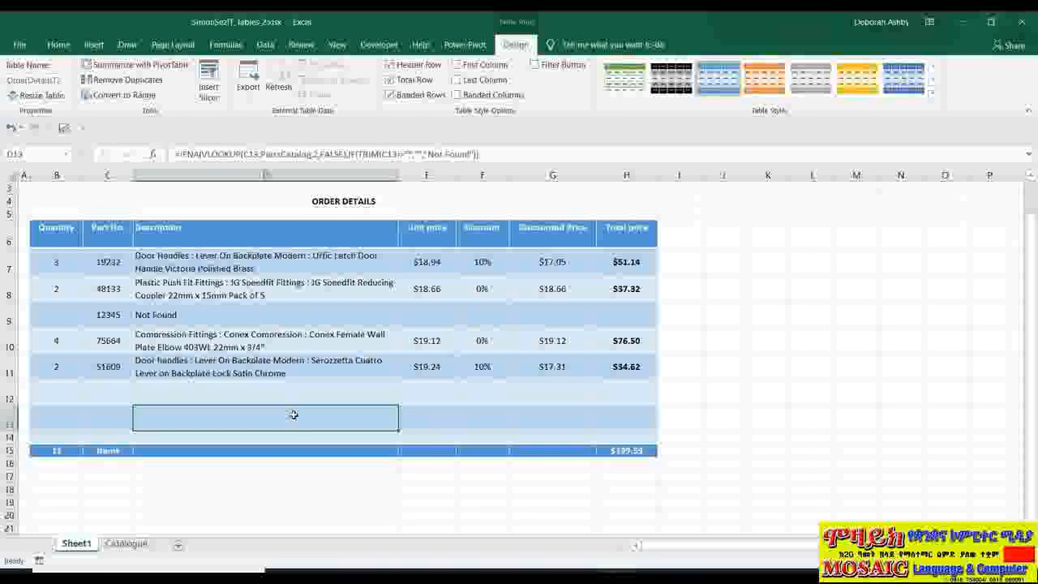
pyautogui.rightClick(294, 416)
pyautogui.moveTo(341, 222)
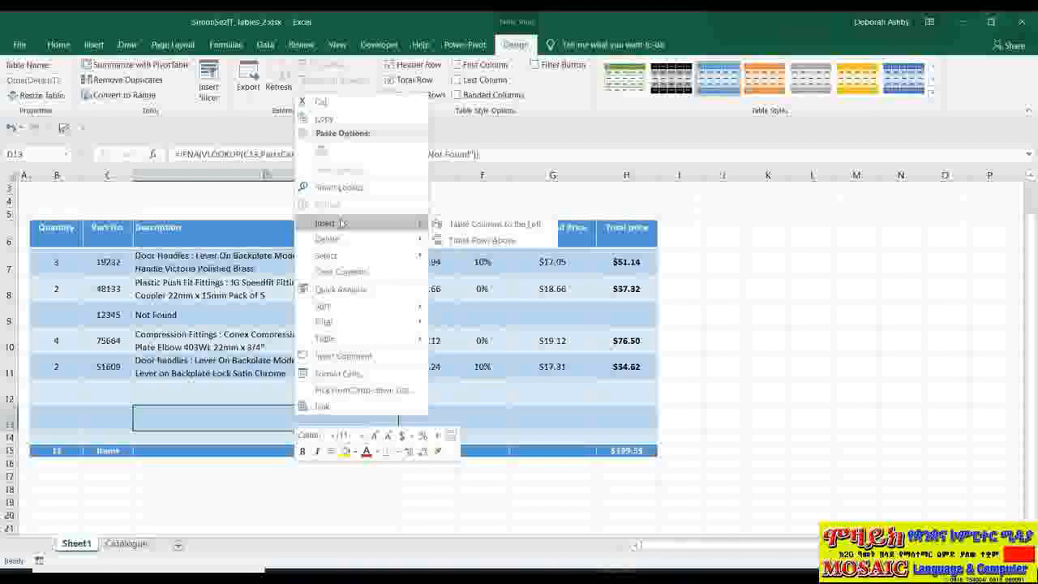
pyautogui.click(526, 242)
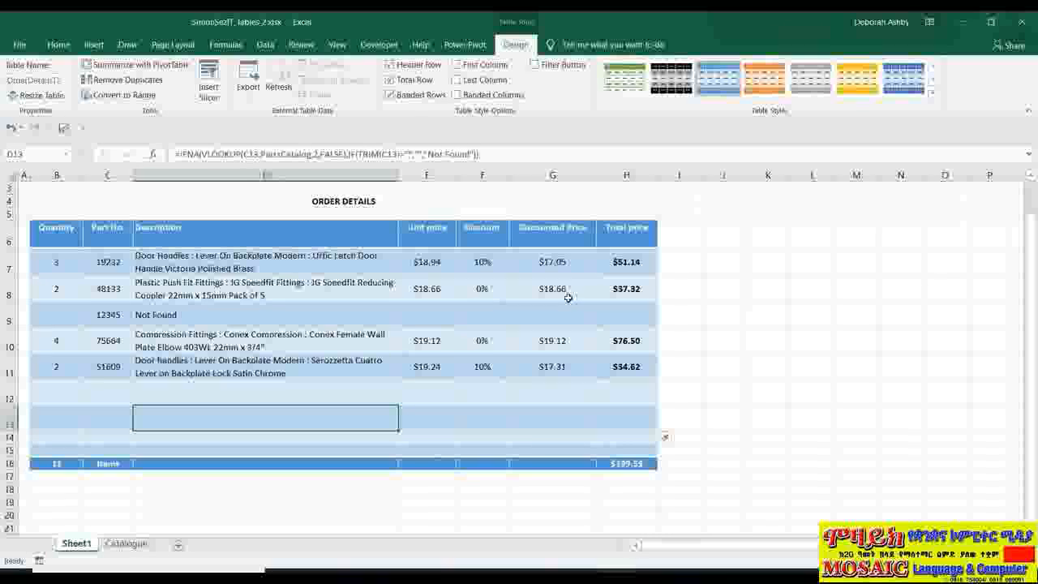
pyautogui.click(42, 95)
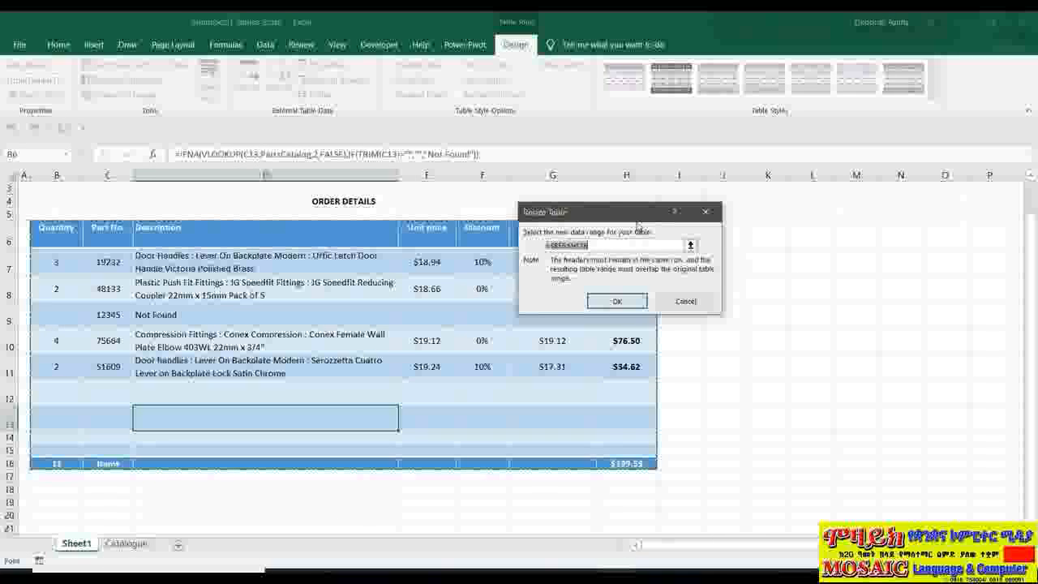
pyautogui.click(667, 302)
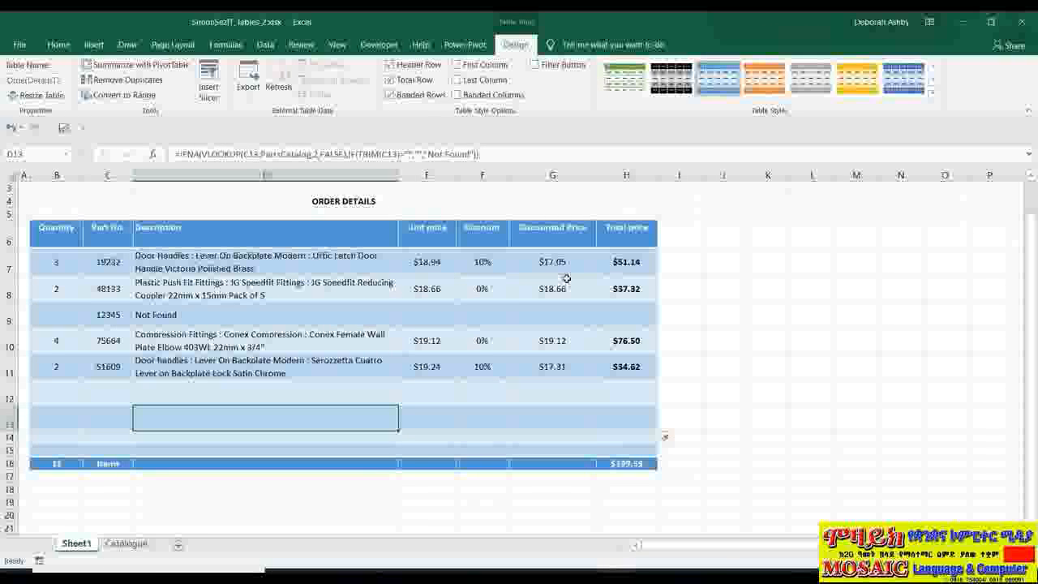
# - Add a new column to the table by entering the header "In Stock" in I6, next to Total price
pyautogui.click(672, 235)
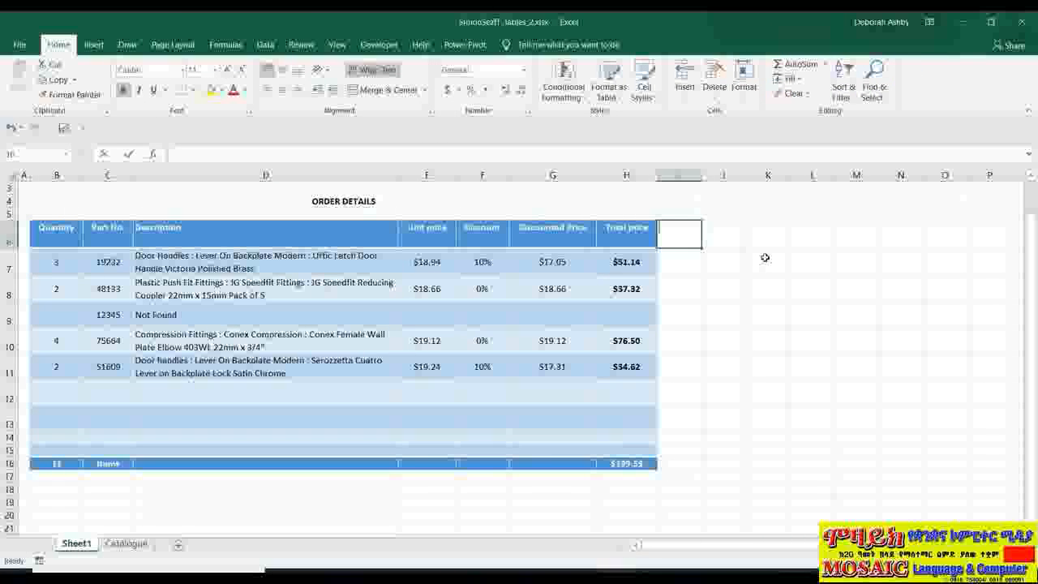
pyautogui.write('Cn Stock')
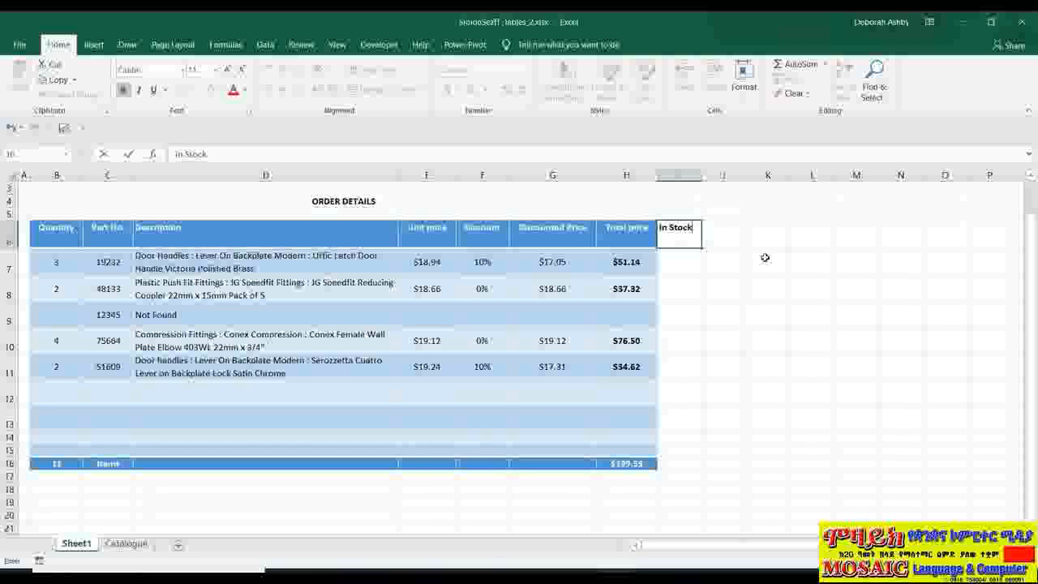
pyautogui.press('Return')
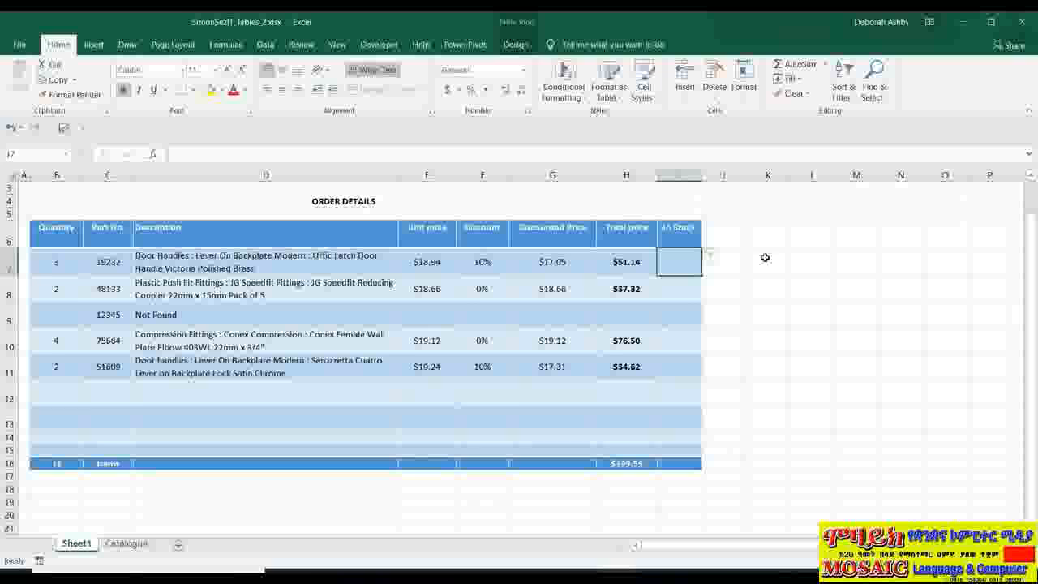
# - View the row and column insert choices for the first In Stock cell, and close them without inserting anything
pyautogui.rightClick(669, 262)
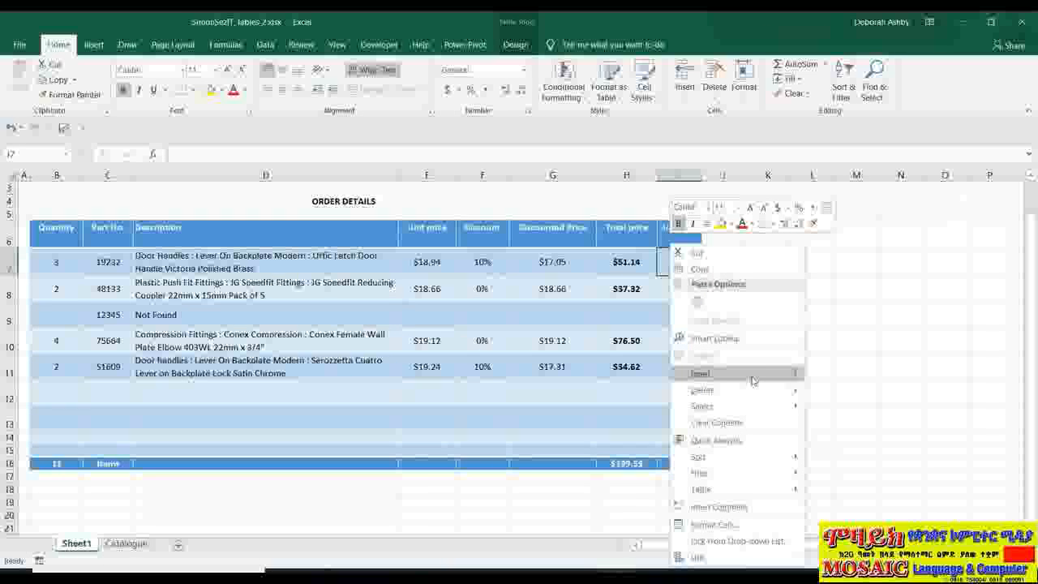
pyautogui.moveTo(754, 378)
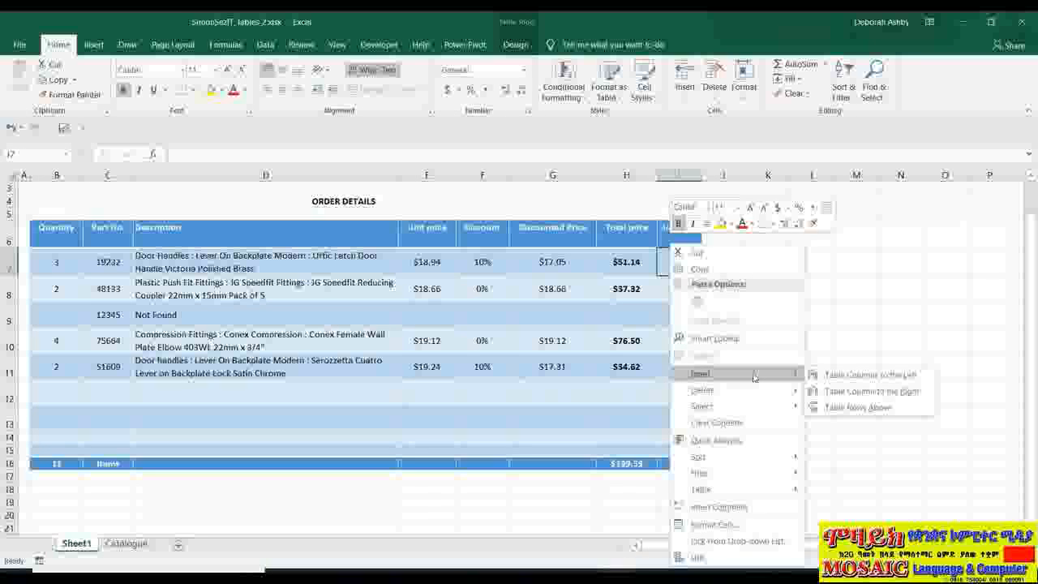
pyautogui.click(661, 262)
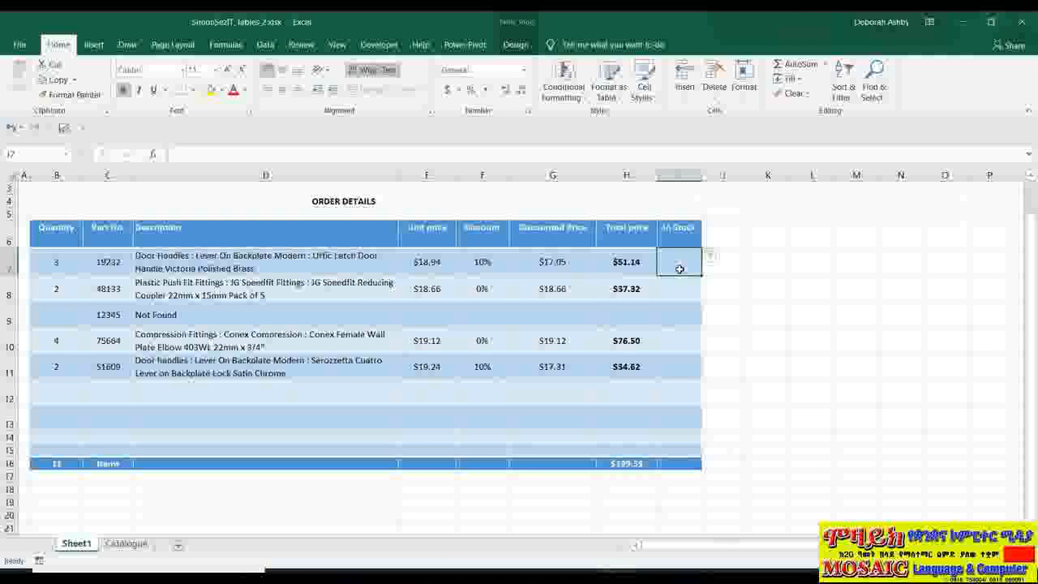
# - Delete the In Stock column from the order details table
pyautogui.rightClick(680, 270)
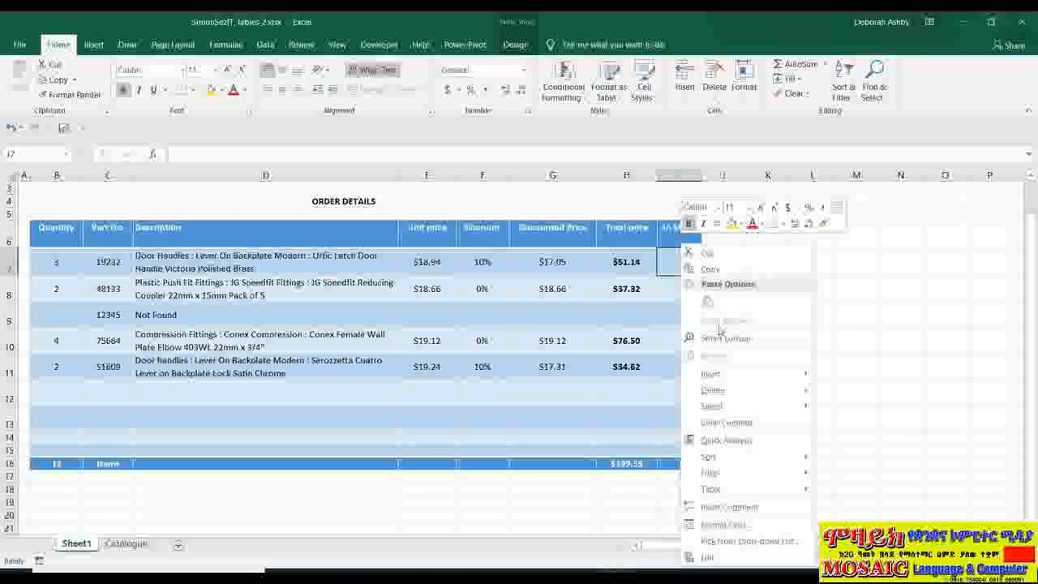
pyautogui.moveTo(720, 390)
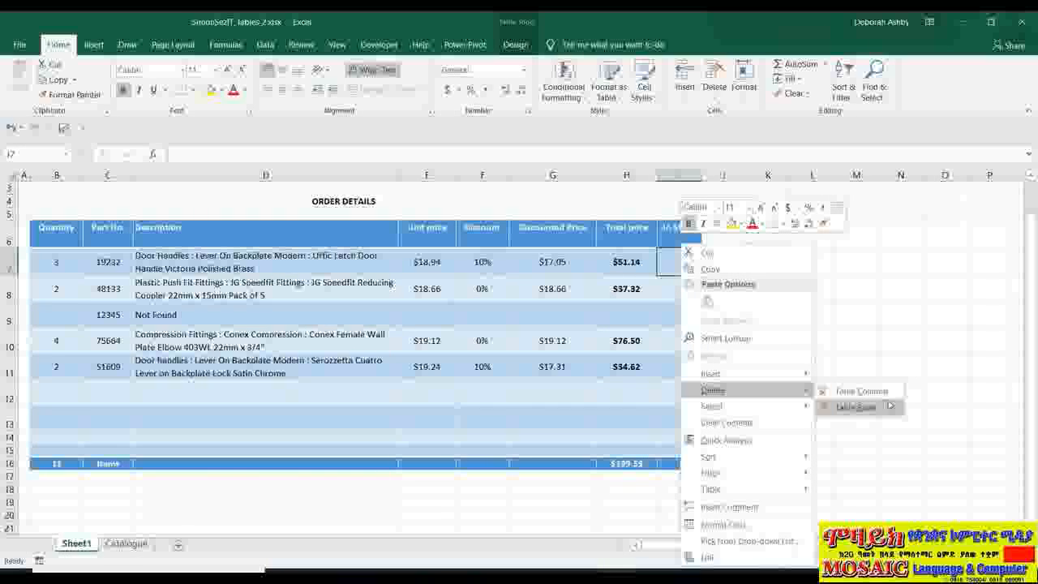
pyautogui.click(888, 393)
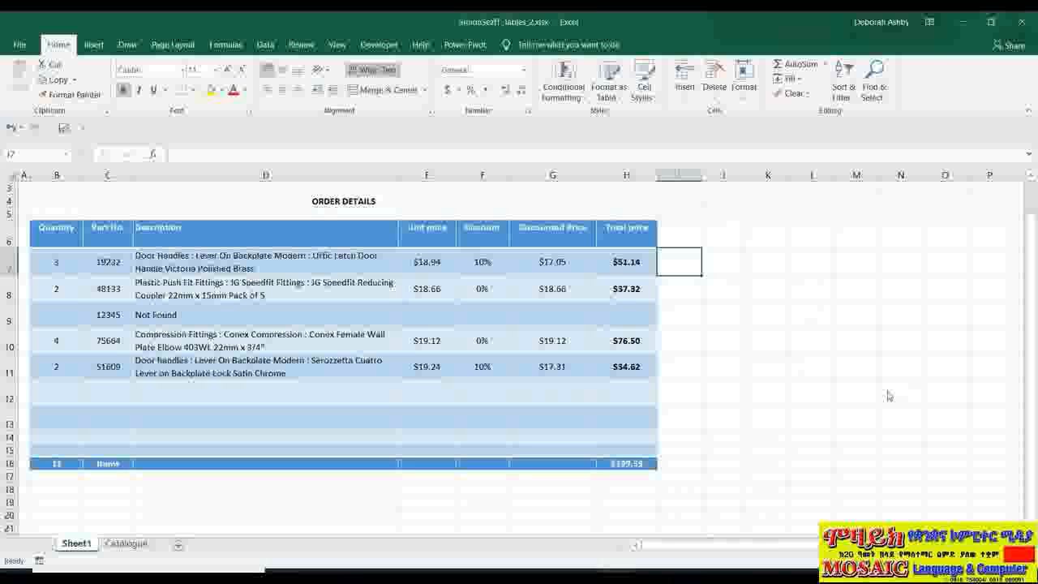
# - Delete the two empty table rows 13 and 14 from the order details table
pyautogui.click(223, 414)
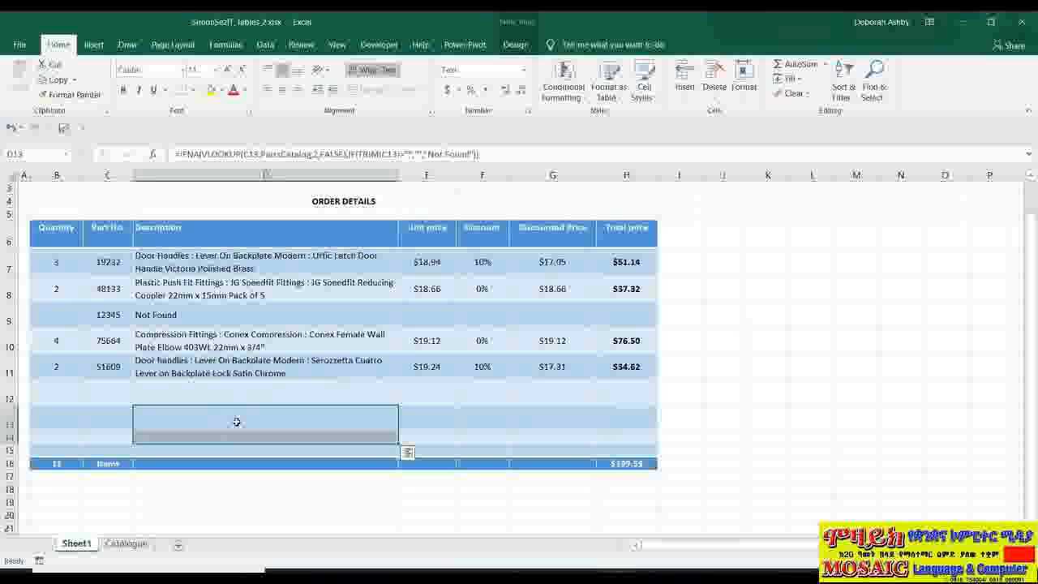
pyautogui.rightClick(236, 423)
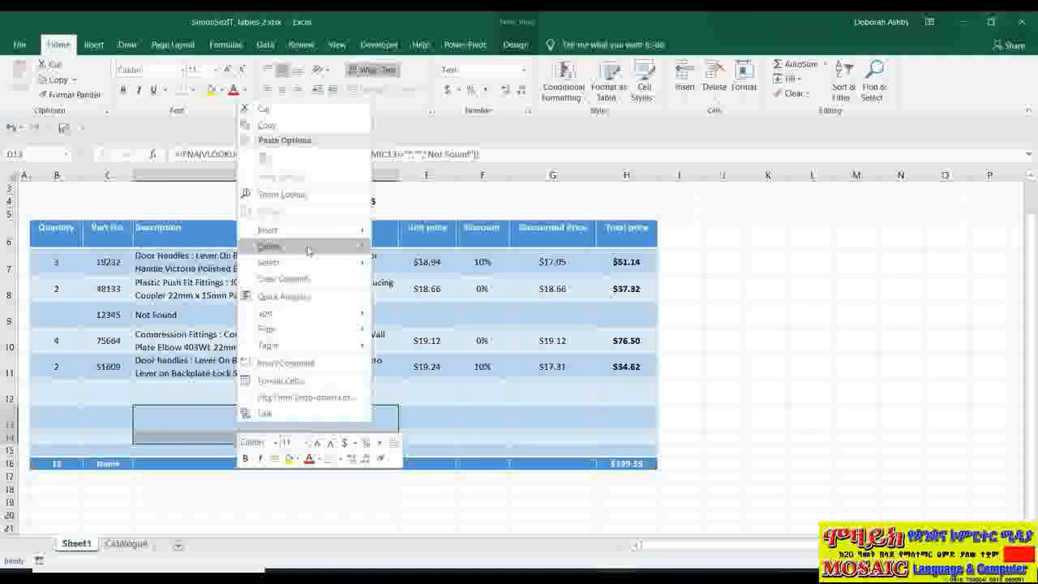
pyautogui.moveTo(340, 248)
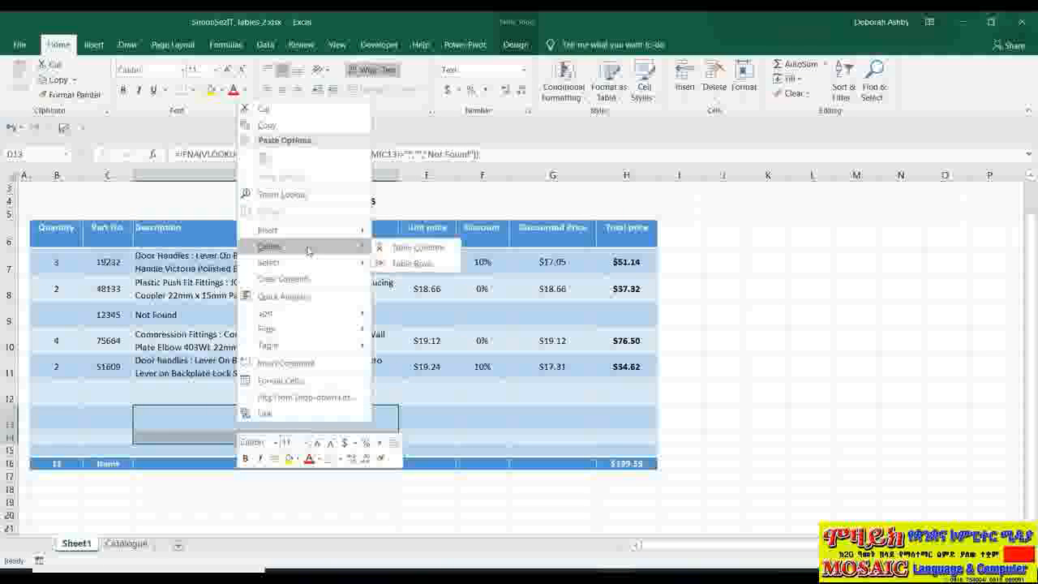
pyautogui.click(441, 267)
# - Select the Description column's data starting from D12, and extend the selection to the entire table column including its header and total cell
pyautogui.press('Up')
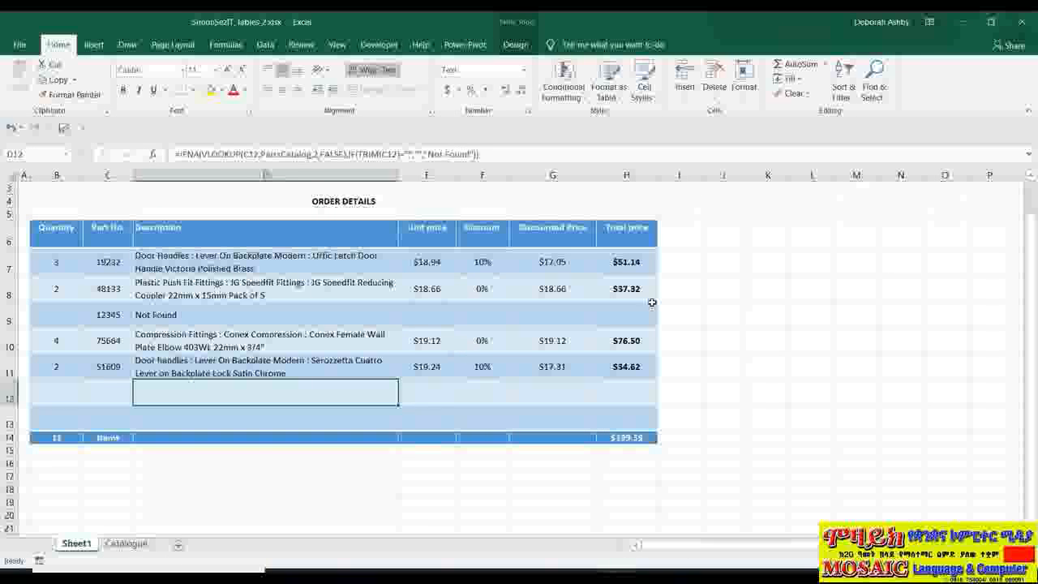
pyautogui.rightClick(332, 395)
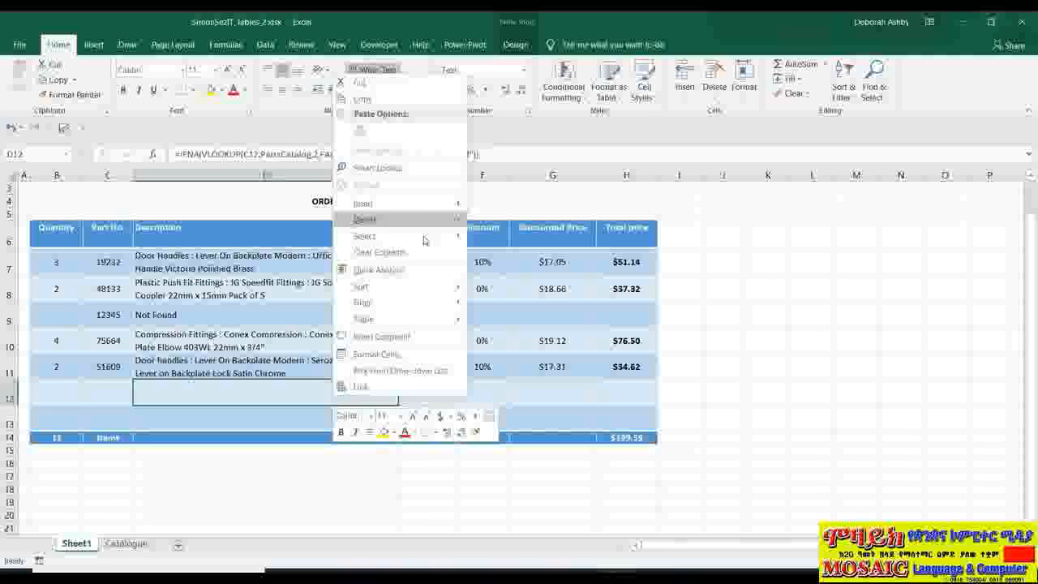
pyautogui.moveTo(424, 238)
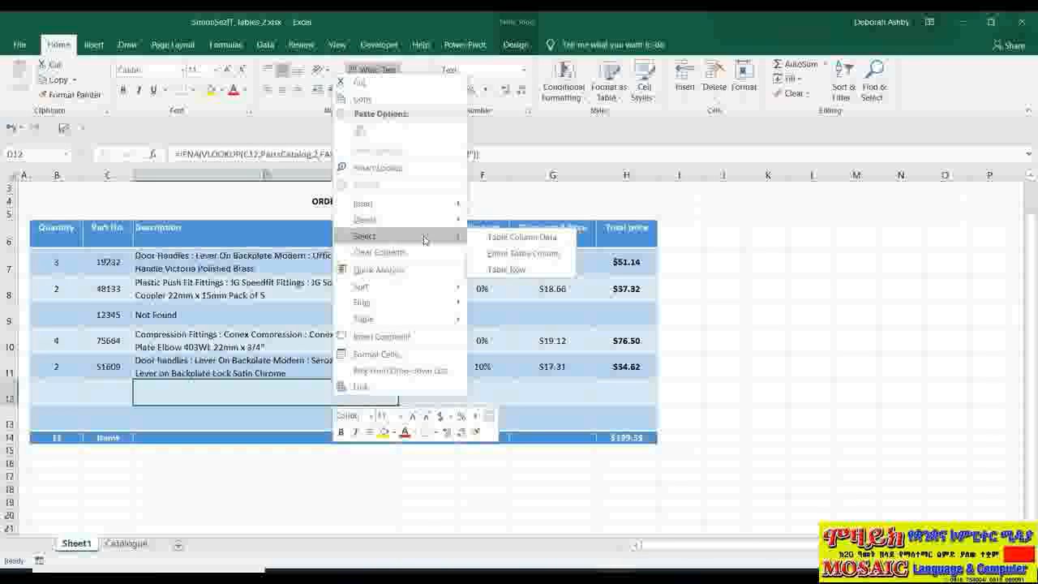
pyautogui.click(507, 237)
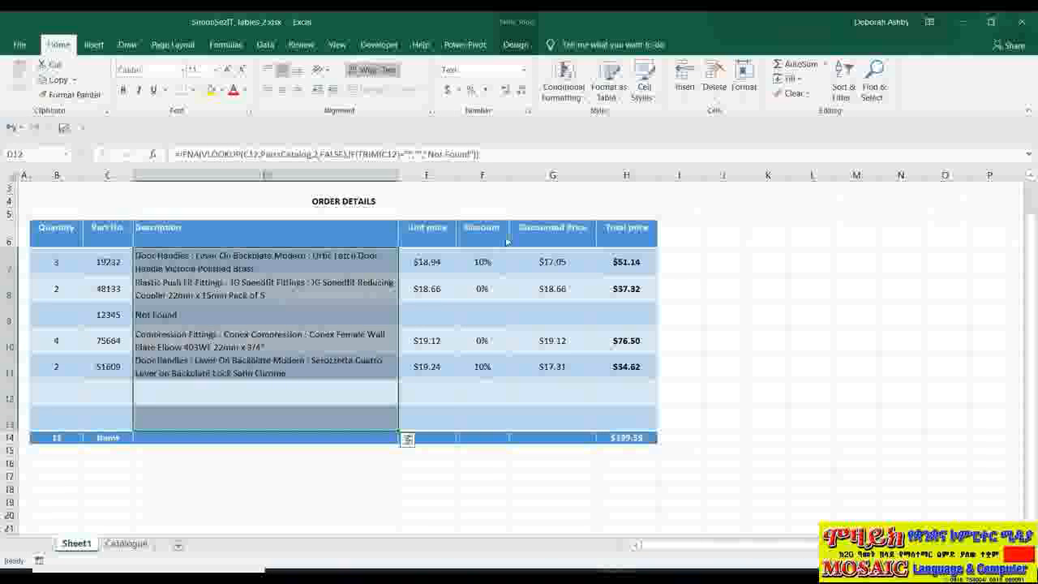
pyautogui.rightClick(360, 245)
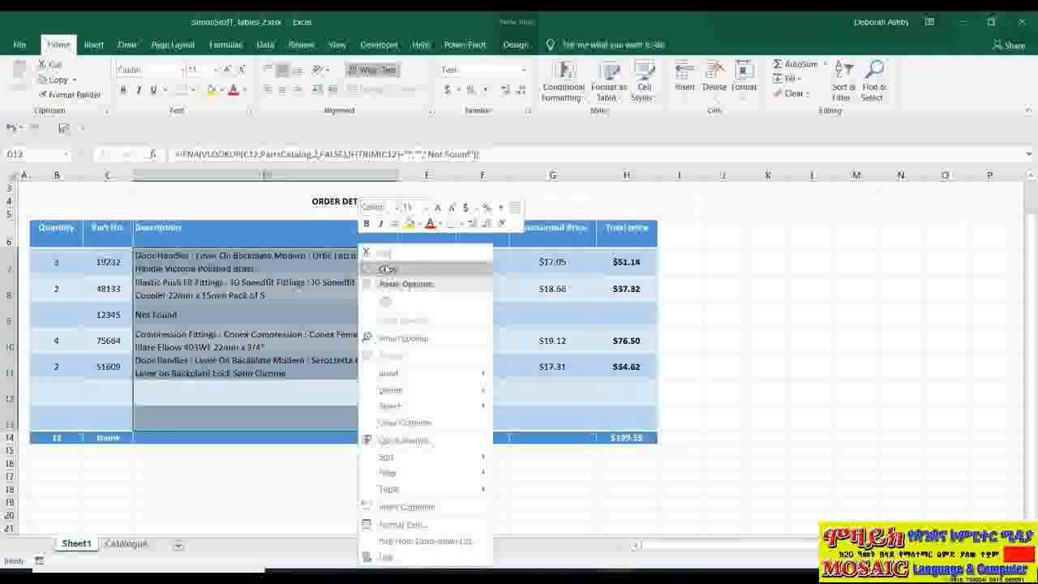
pyautogui.moveTo(394, 406)
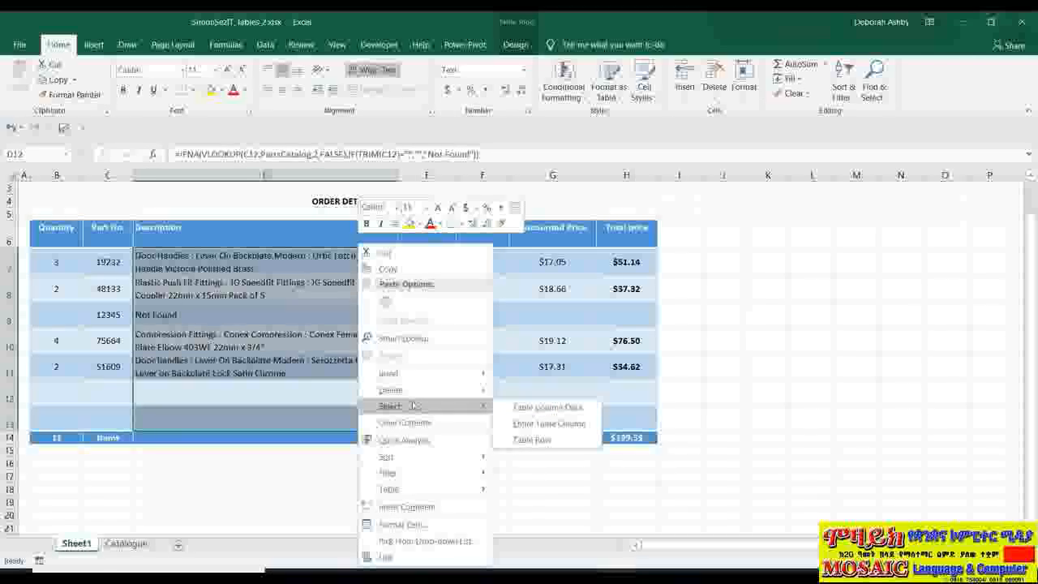
pyautogui.click(548, 423)
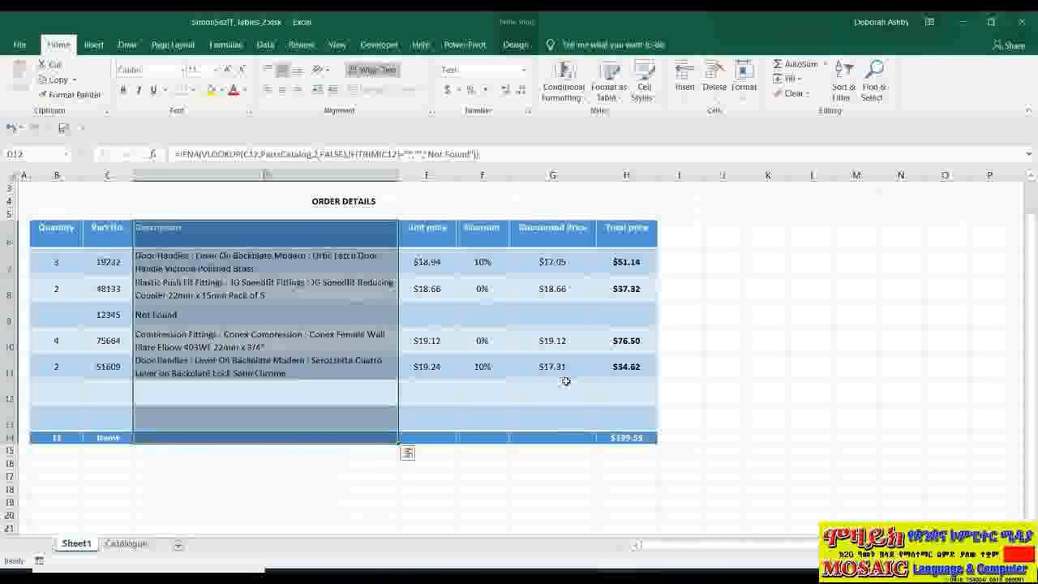
# - Select the table row for part 12345, extend the selection to the data of all table columns, and deselect it
pyautogui.rightClick(334, 318)
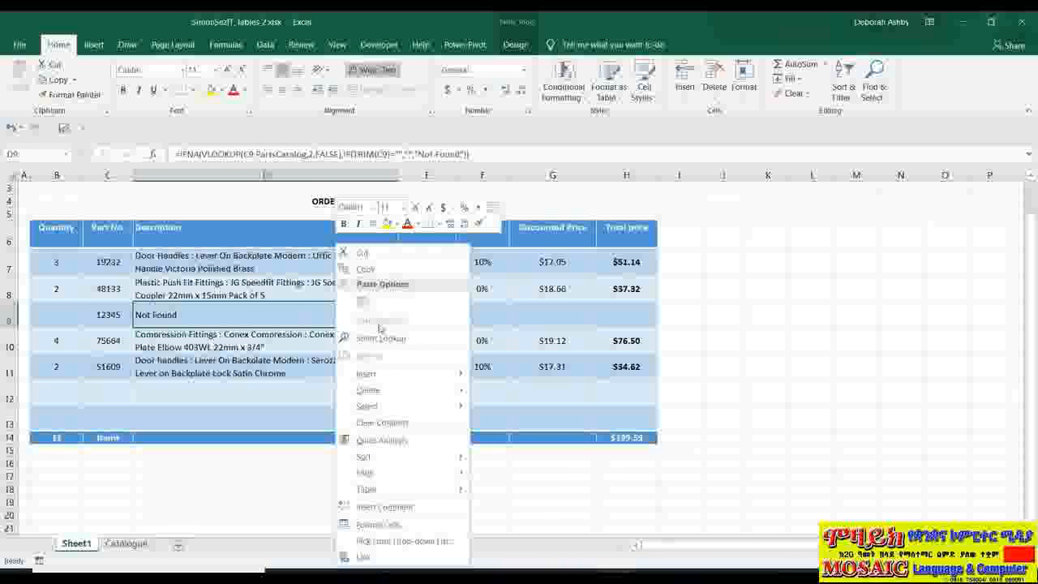
pyautogui.moveTo(394, 406)
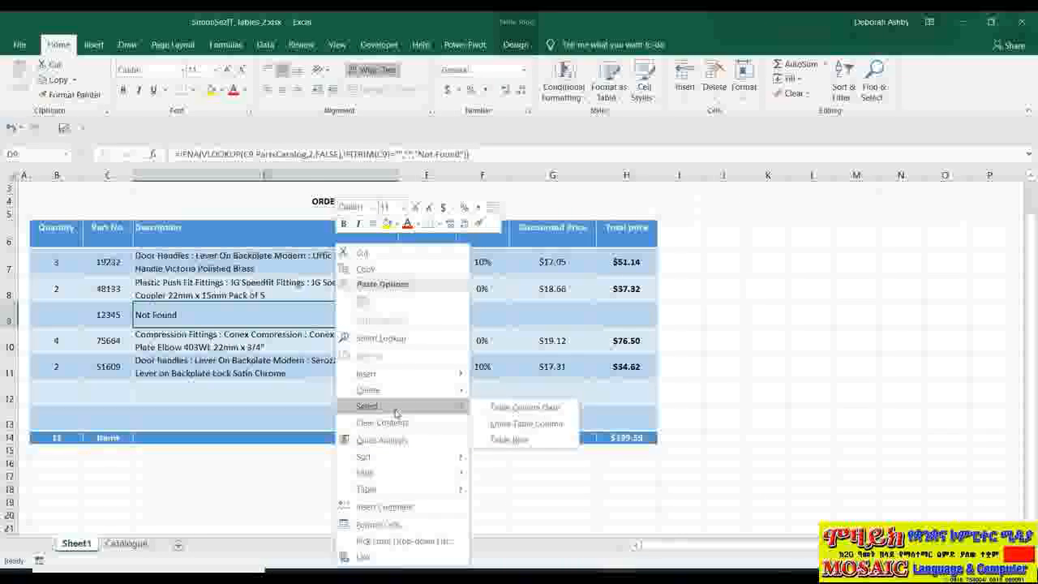
pyautogui.click(488, 443)
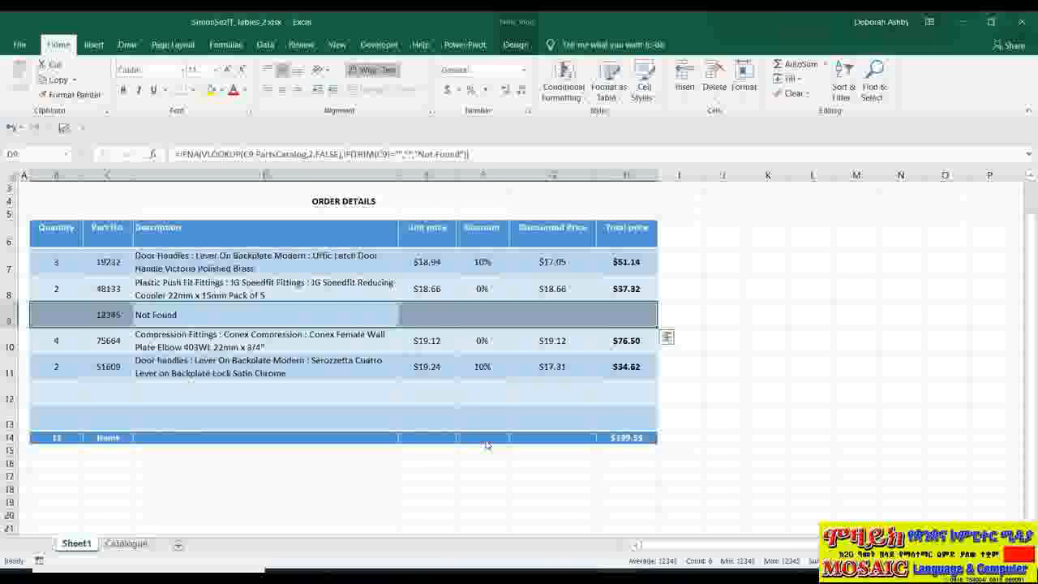
pyautogui.rightClick(310, 314)
pyautogui.moveTo(366, 410)
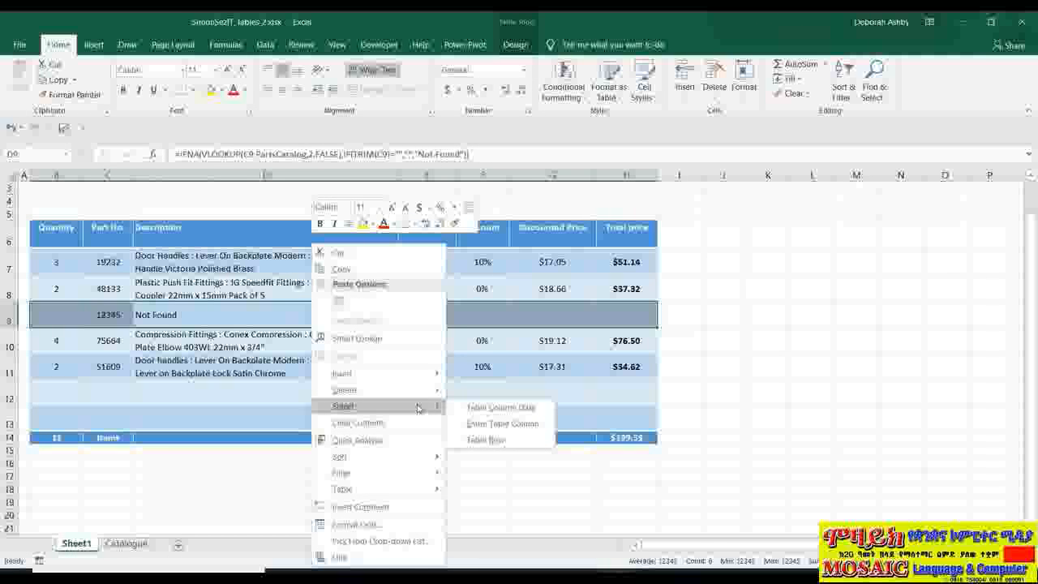
pyautogui.click(524, 408)
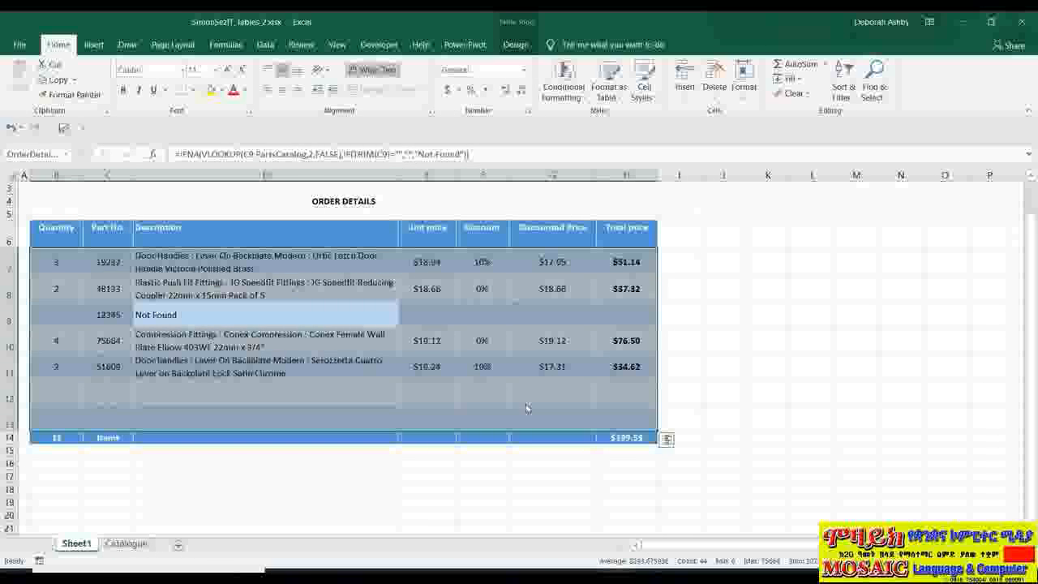
pyautogui.click(701, 269)
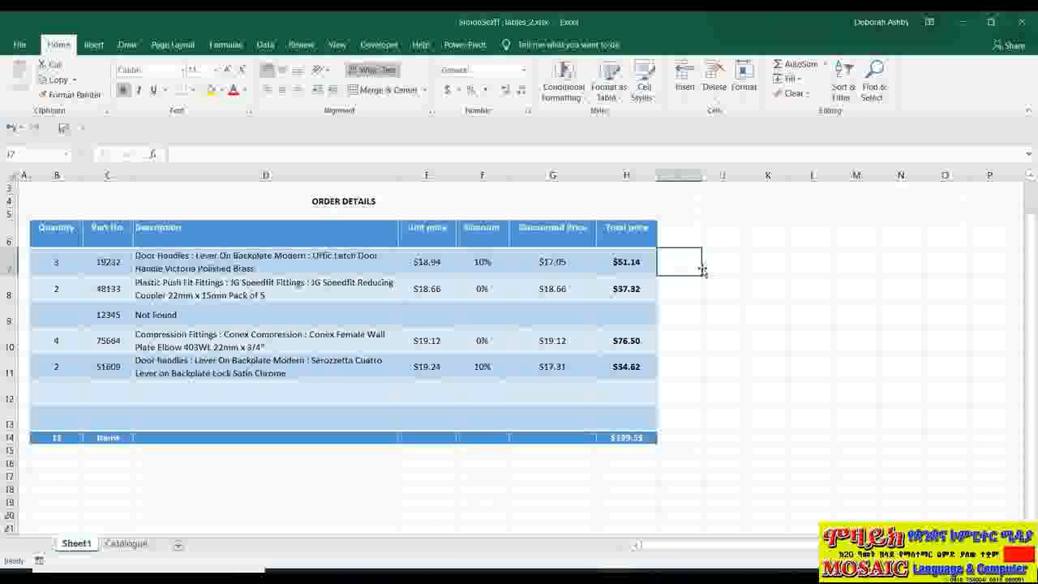
# - Select the first data row of the table directly at its edge, and likewise the Description column's data at its header
pyautogui.click(30, 264)
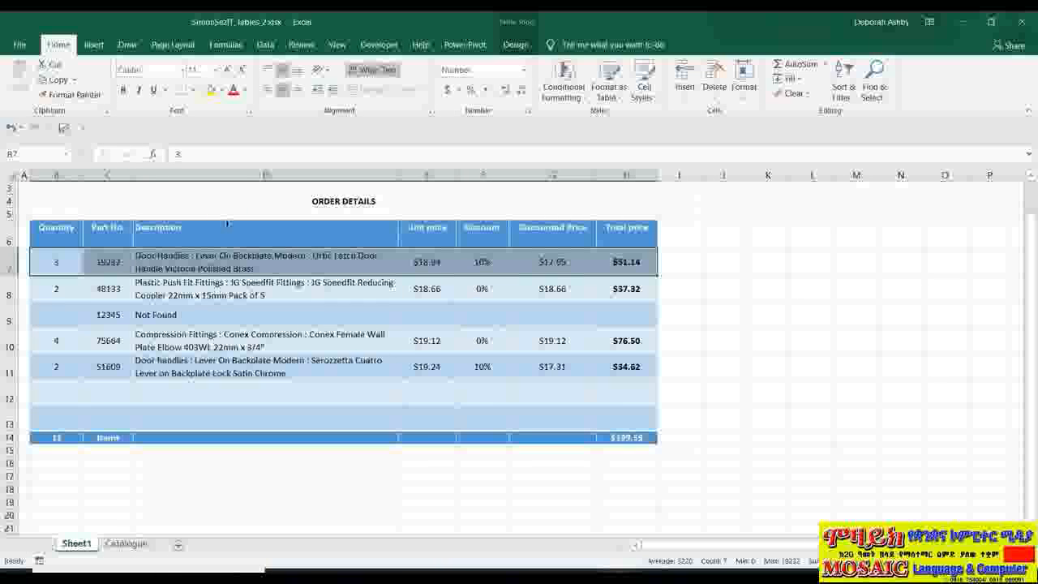
pyautogui.click(227, 225)
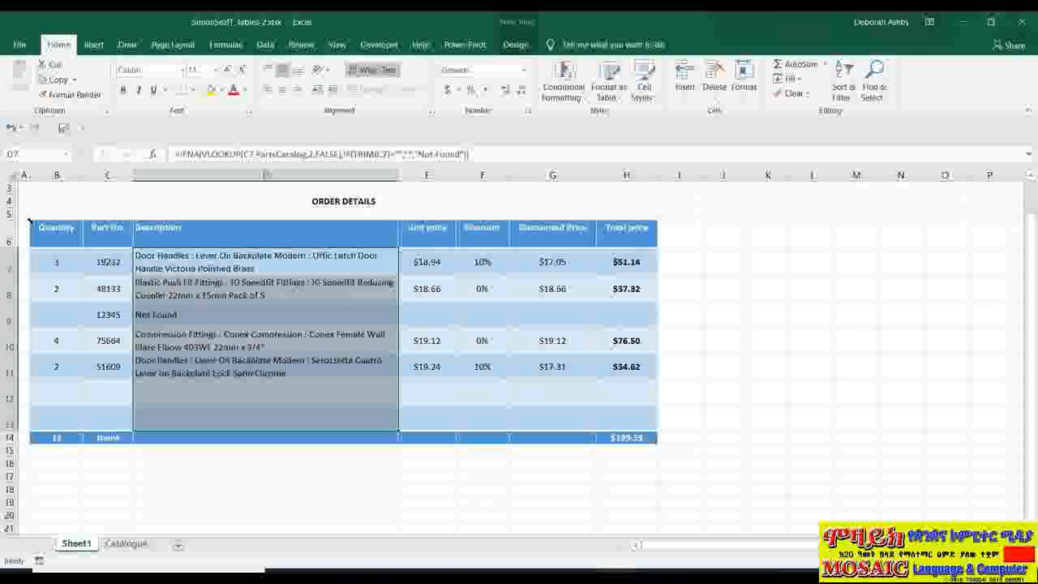
# - Select all table data from the table's corner, toggle the header and total rows in and out of the selection, and deselect the table
pyautogui.click(32, 223)
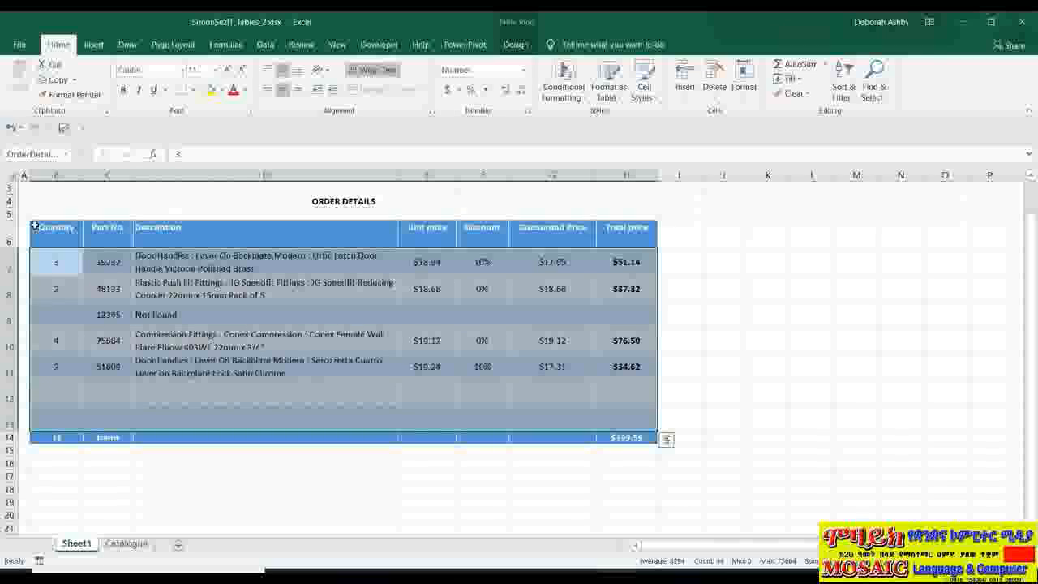
pyautogui.click(34, 225)
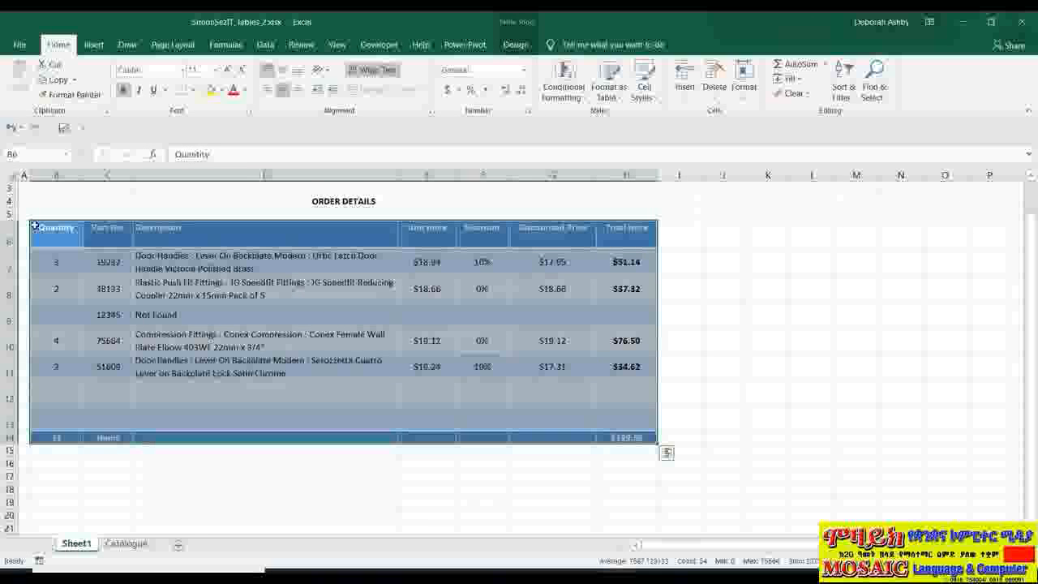
pyautogui.click(35, 226)
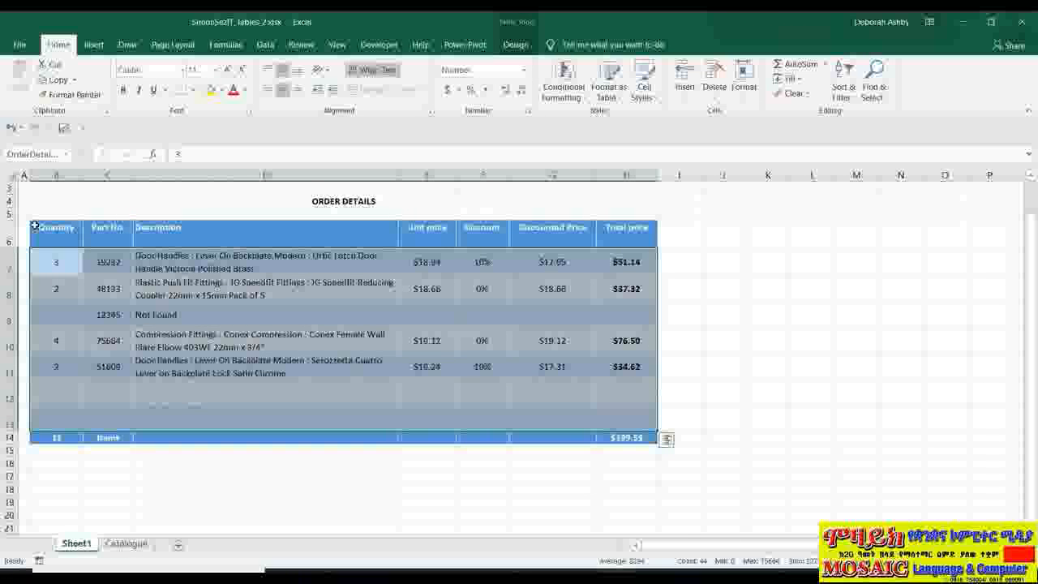
pyautogui.click(714, 267)
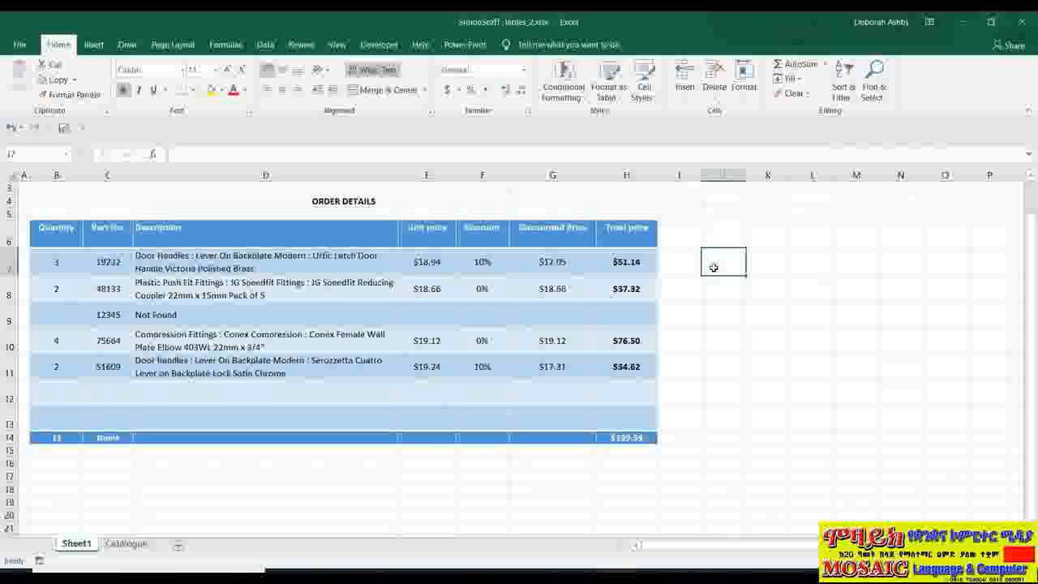